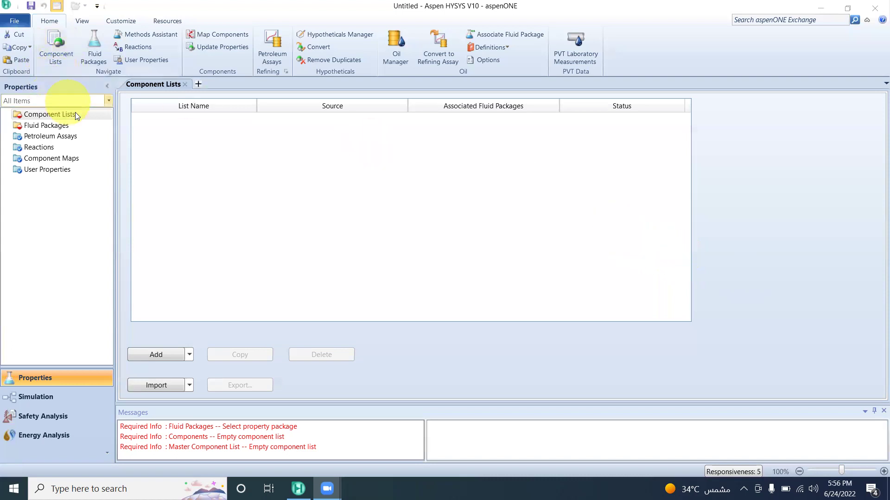
Create a new component list and add the pure components Methane and CO2 to it.
{"action": "left_click", "coordinate": [179, 354]}
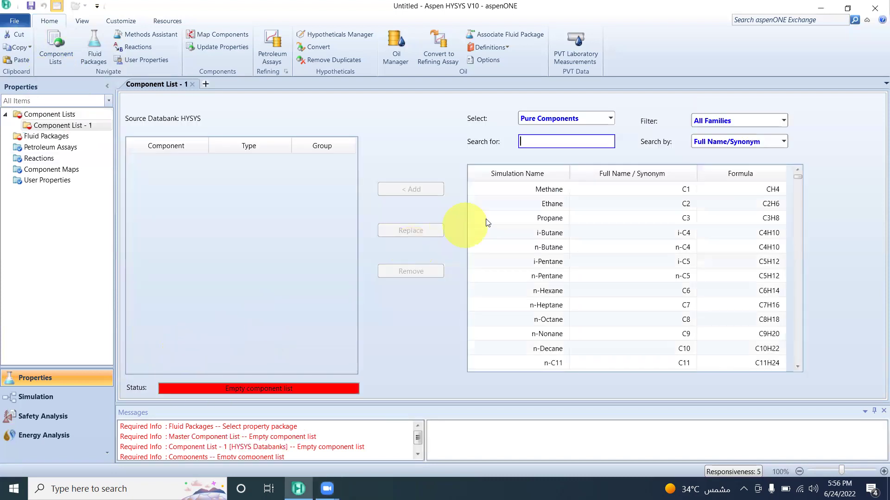
{"action": "left_click", "coordinate": [542, 190]}
{"action": "left_click", "coordinate": [410, 189]}
{"action": "left_click", "coordinate": [536, 145]}
{"action": "type", "text": "co2"}
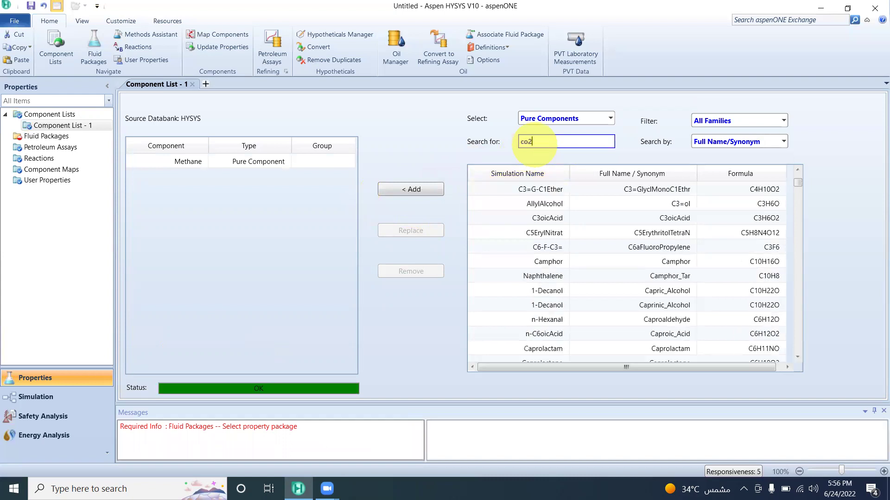
{"action": "left_click", "coordinate": [553, 219]}
{"action": "left_click", "coordinate": [410, 188]}
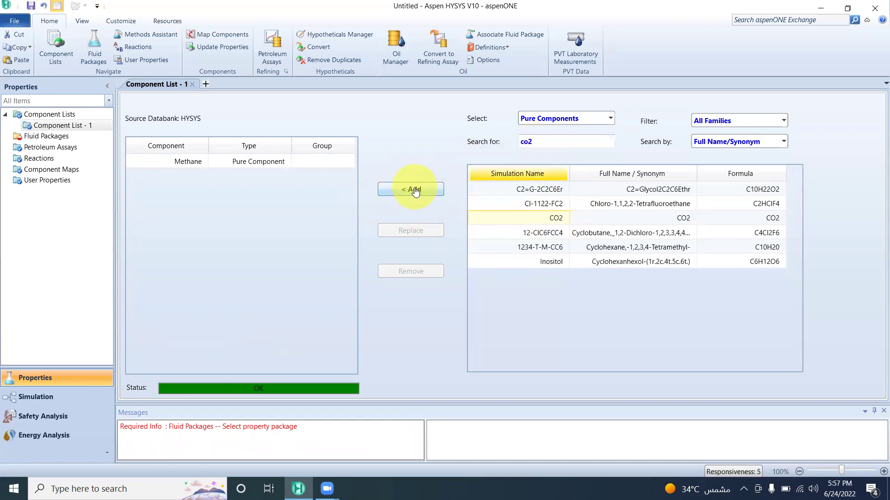
Search the databank for Propylene and add Propylenecarbonate (C3=Carbonate) to the component list.
{"action": "key", "text": "BackSpace"}
{"action": "key", "text": "BackSpace"}
{"action": "key", "text": "BackSpace"}
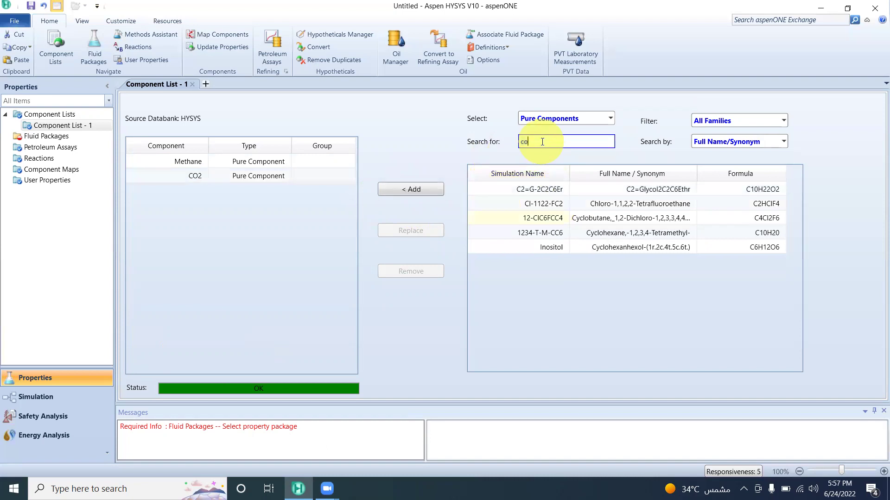
{"action": "type", "text": "Prop"}
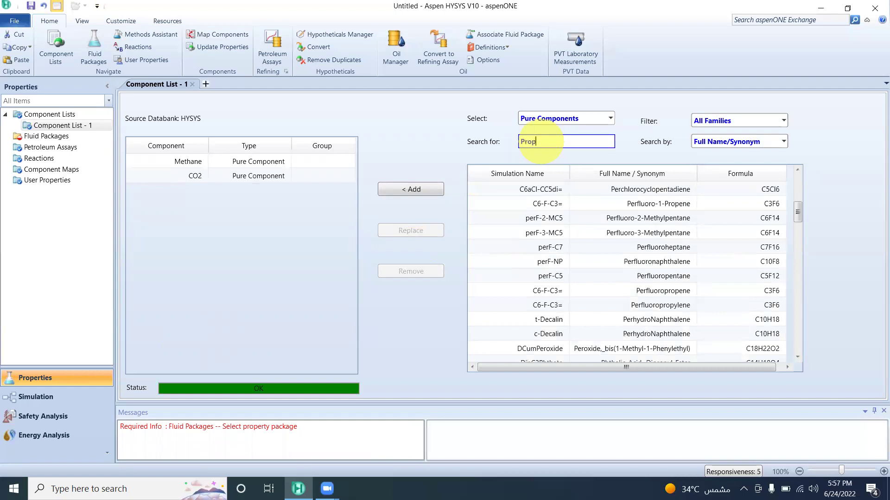
{"action": "type", "text": "ylene"}
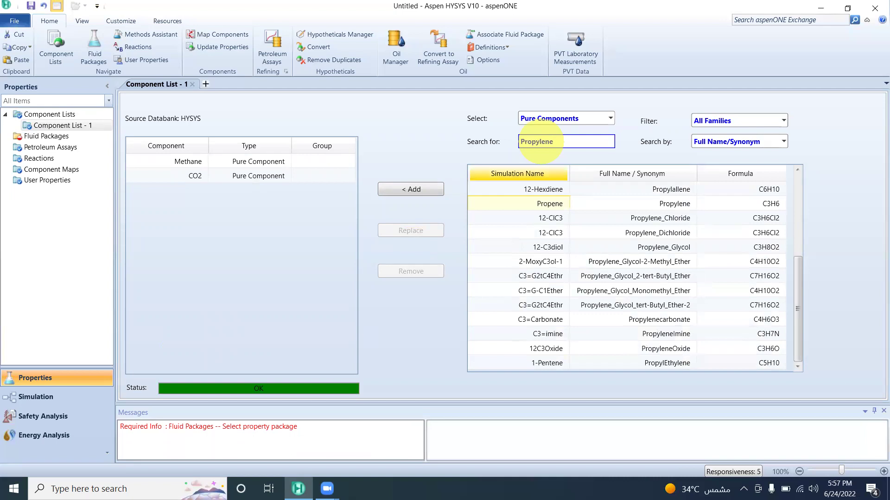
{"action": "left_click", "coordinate": [553, 320]}
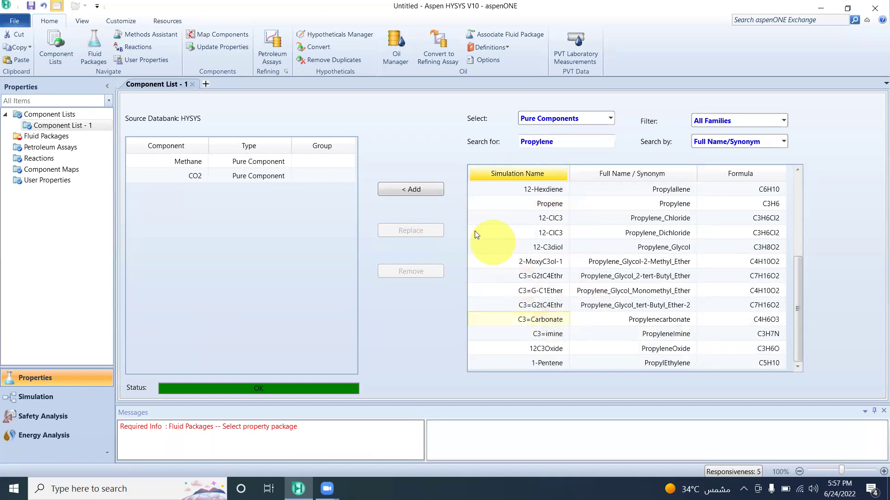
{"action": "left_click", "coordinate": [432, 198]}
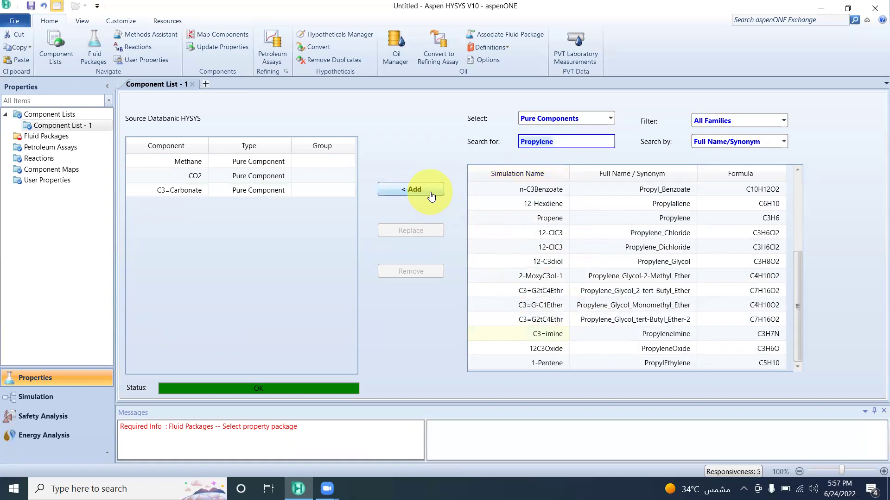
Add a fluid package for the component list using the Peng-Robinson property package.
{"action": "left_click", "coordinate": [41, 136]}
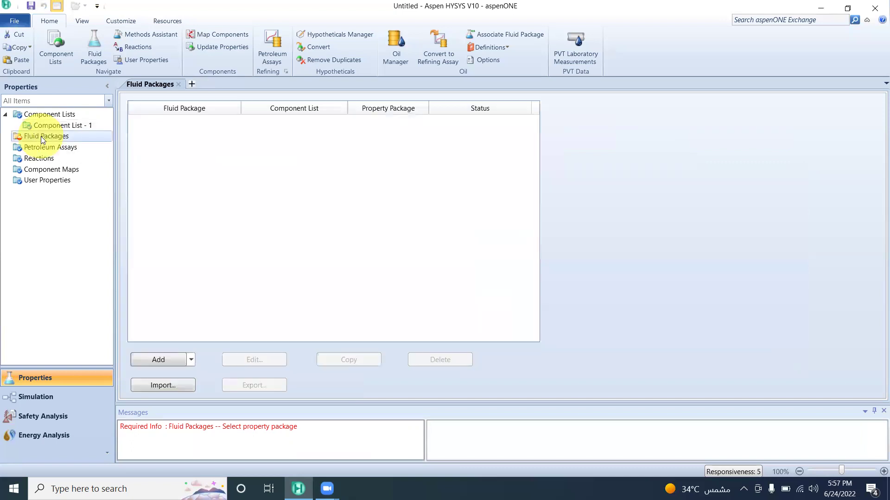
{"action": "left_click", "coordinate": [167, 360]}
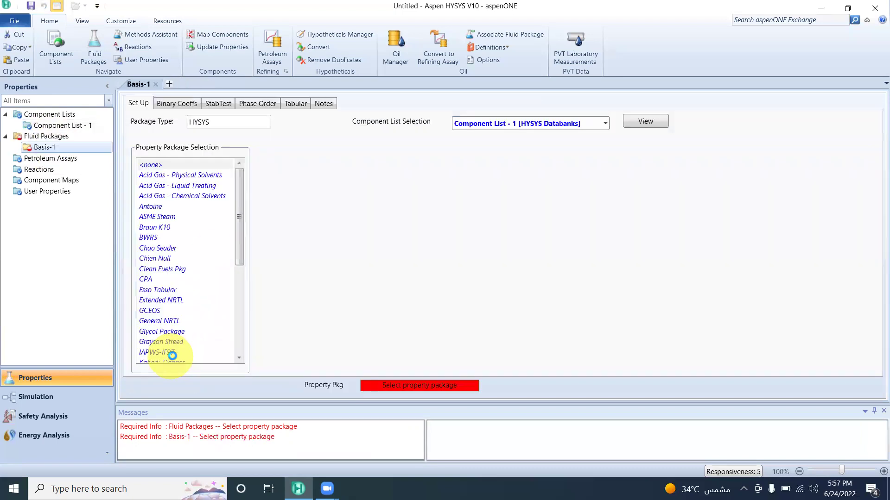
{"action": "left_click", "coordinate": [242, 358]}
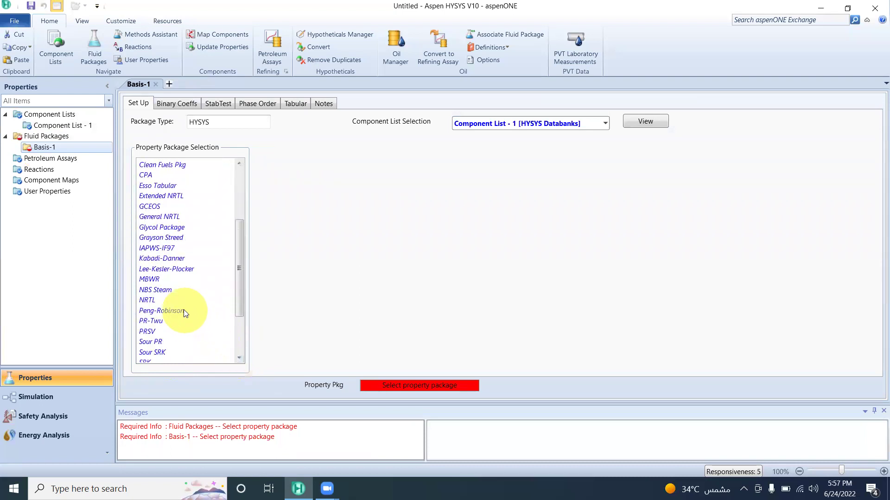
{"action": "left_click", "coordinate": [184, 310]}
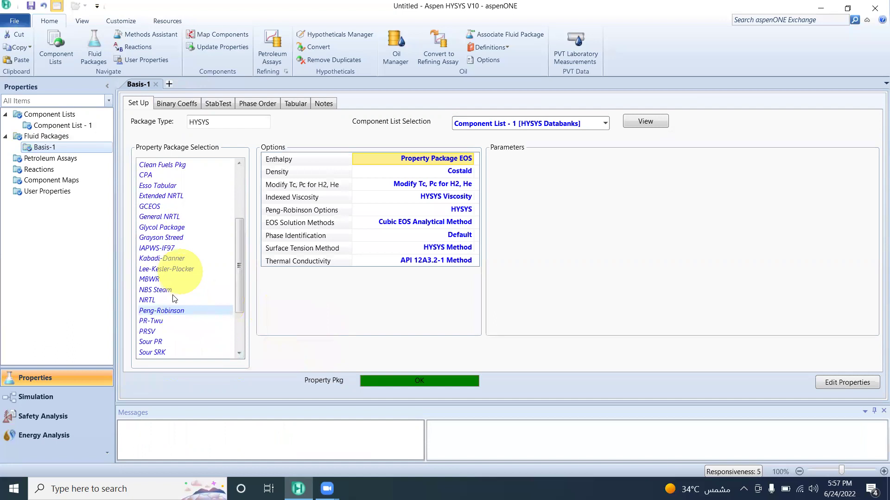
Enter the simulation environment and place two material streams on the flowsheet, one above the other.
{"action": "left_click", "coordinate": [32, 406]}
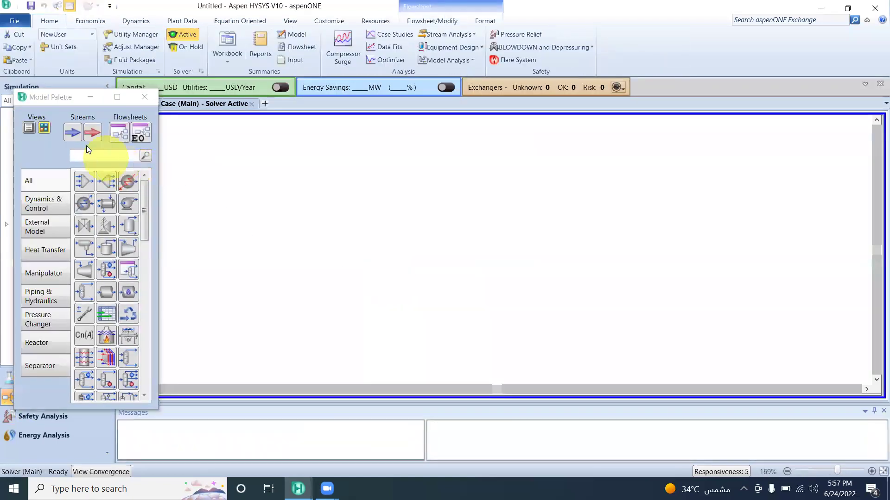
{"action": "left_click", "coordinate": [73, 135]}
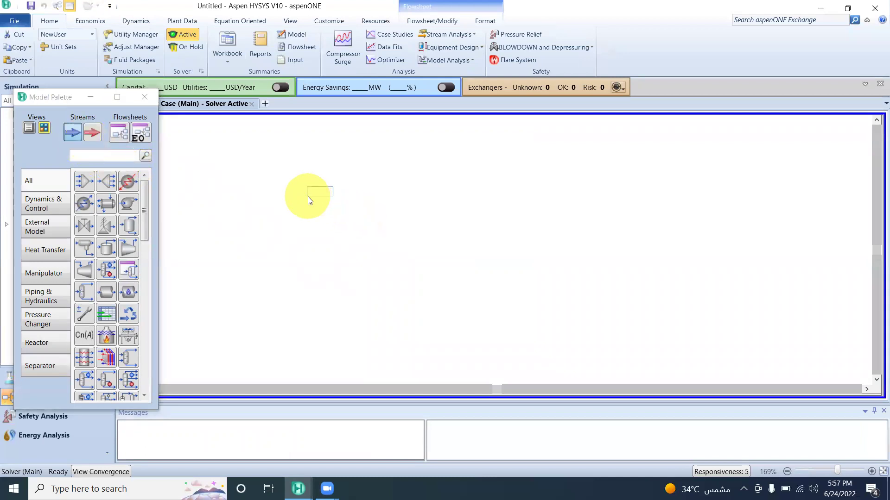
{"action": "left_click", "coordinate": [308, 196]}
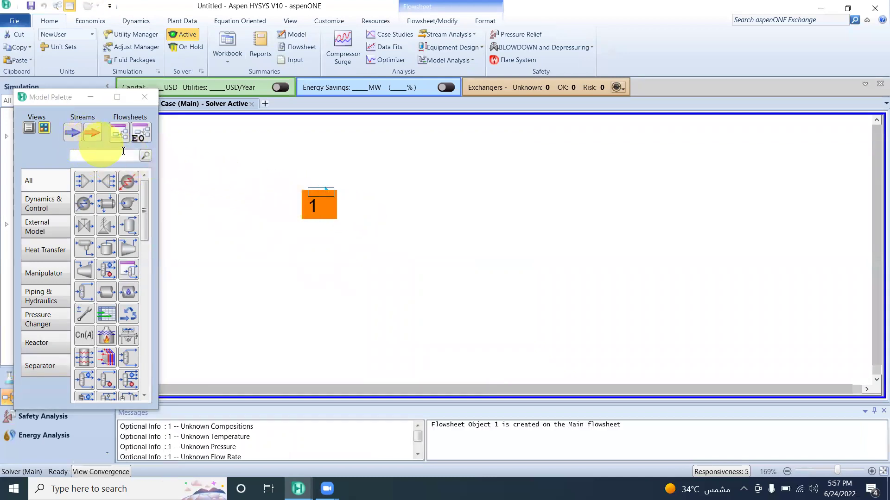
{"action": "left_click", "coordinate": [72, 133]}
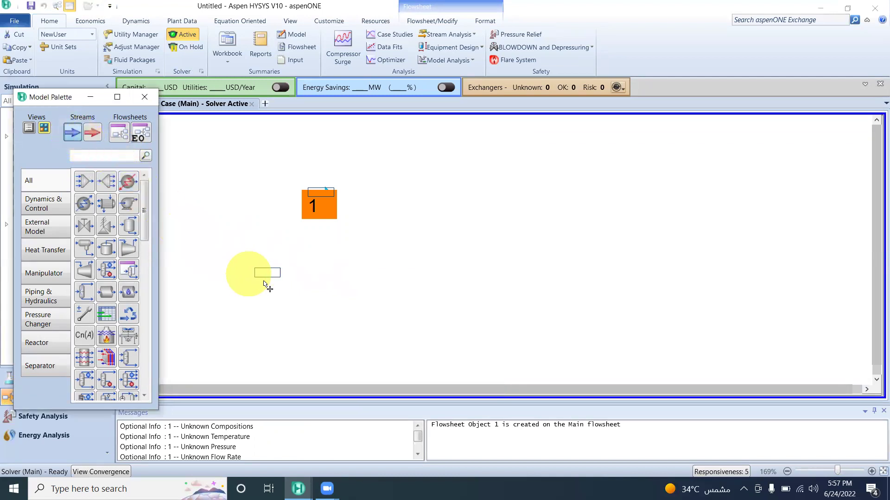
{"action": "left_click", "coordinate": [297, 291]}
Rename the upper material stream as Solvent.
{"action": "mouse_move", "coordinate": [318, 198]}
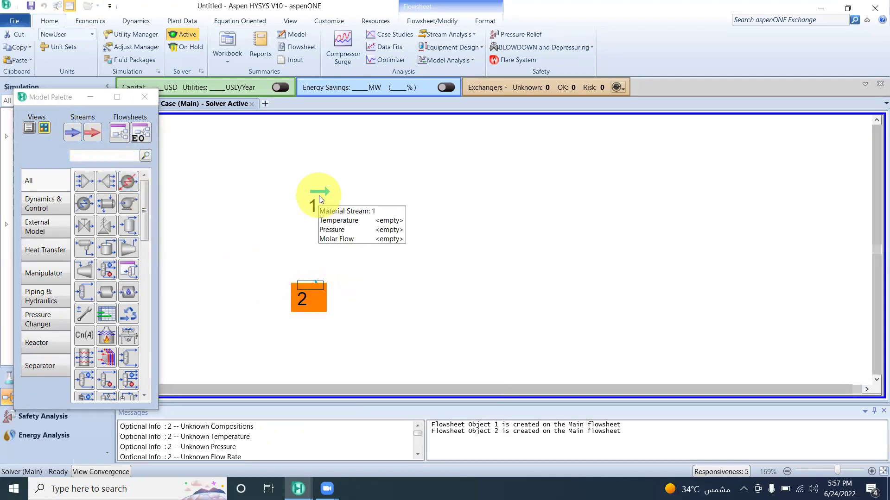
{"action": "double_click", "coordinate": [320, 192]}
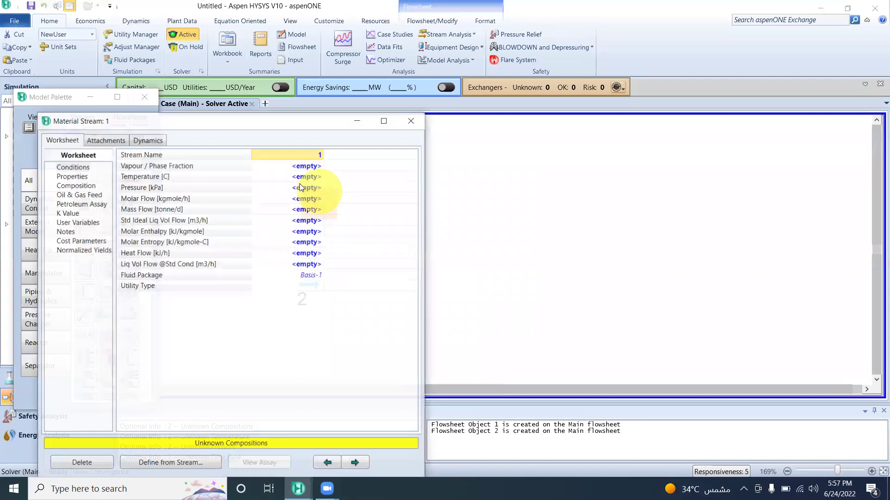
{"action": "left_click", "coordinate": [307, 155]}
{"action": "type", "text": "Solvent"}
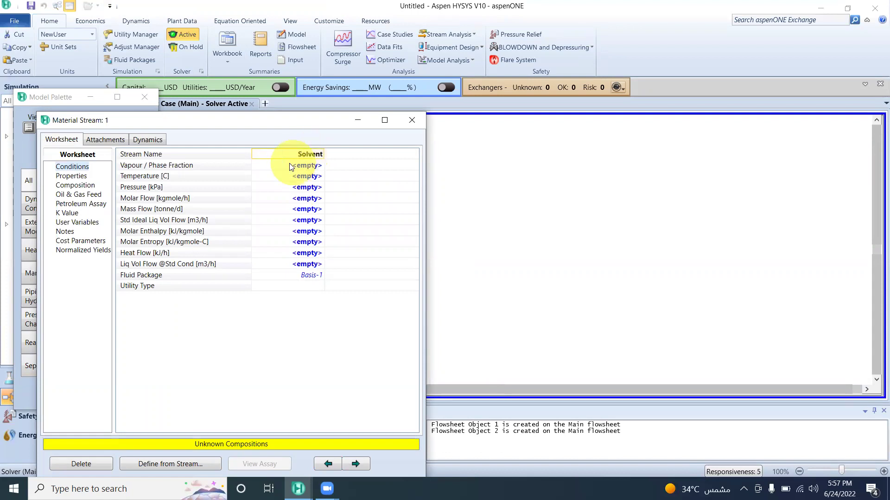
Set the Solvent stream's temperature to 60 C, pressure to 7000 kPa and molar flow to 2000 kgmole/h.
{"action": "left_click", "coordinate": [279, 176]}
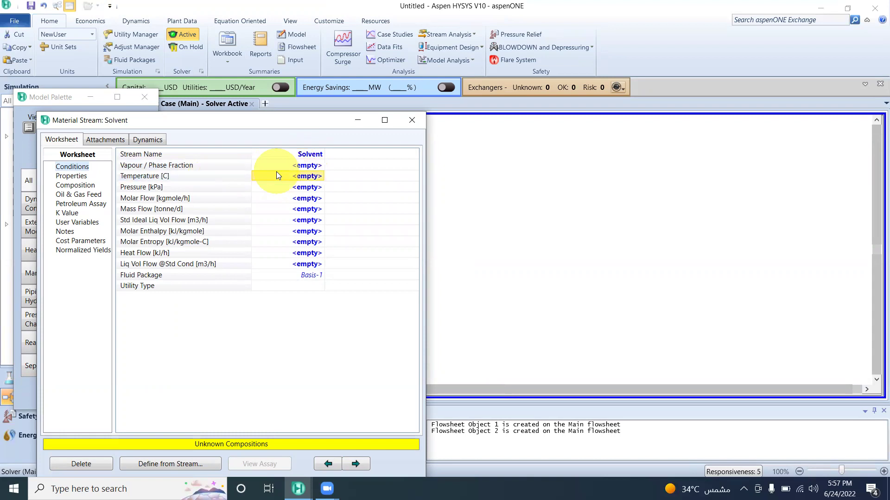
{"action": "type", "text": "60"}
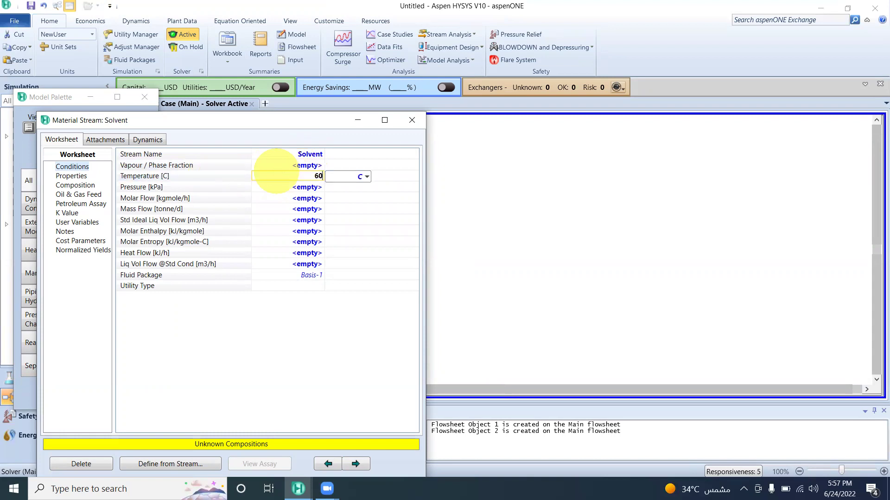
{"action": "key", "text": "Return"}
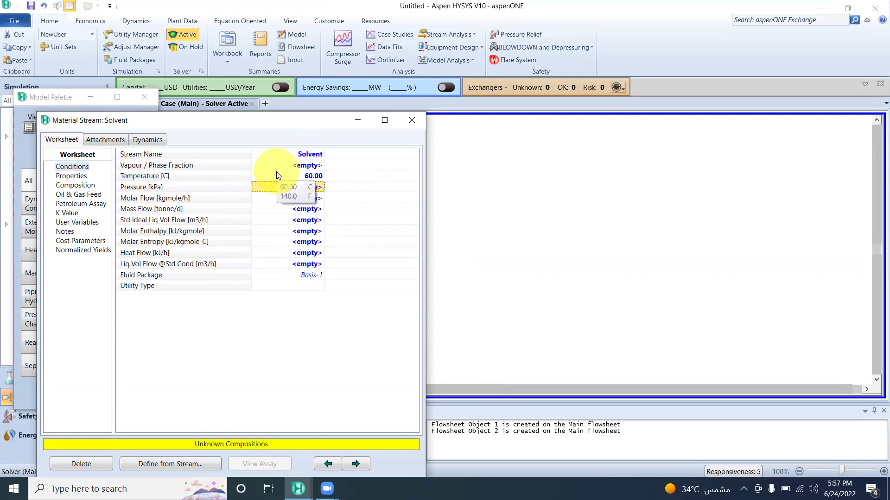
{"action": "type", "text": "100"}
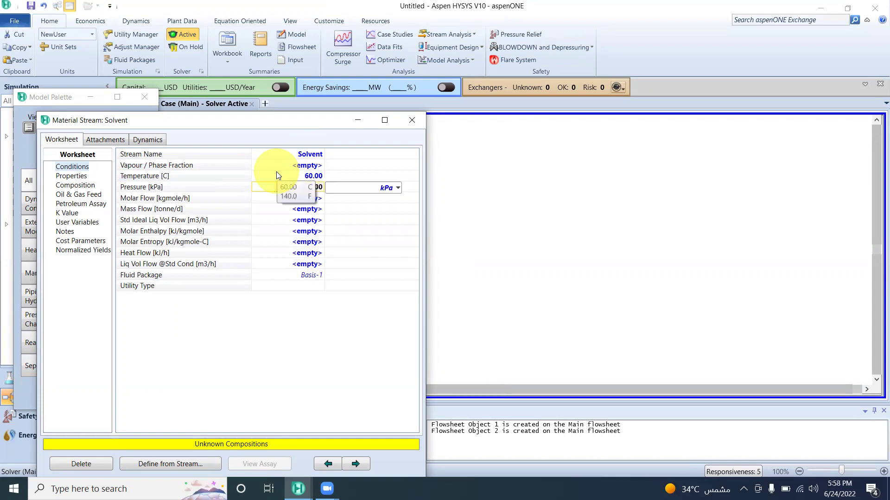
{"action": "key", "text": "Return"}
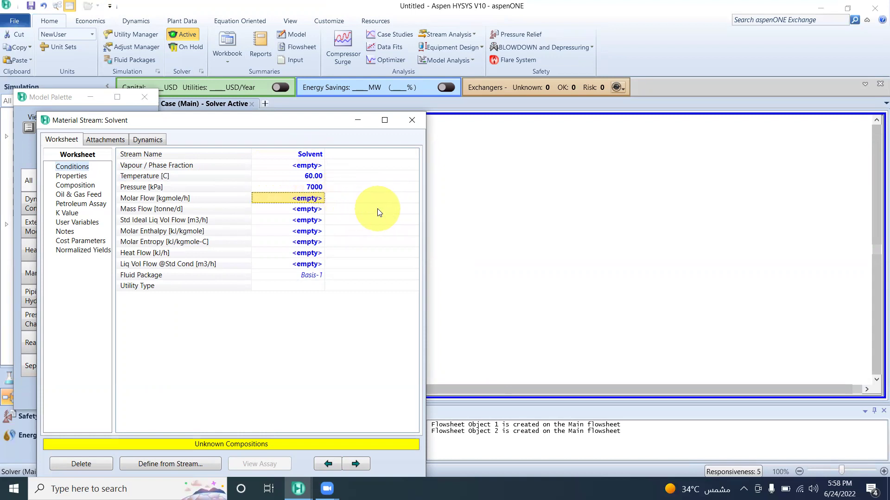
{"action": "type", "text": "2000"}
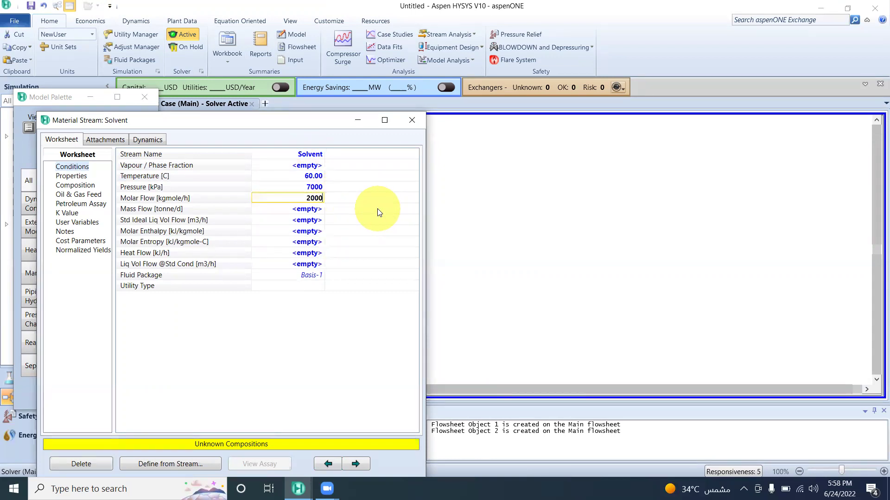
{"action": "key", "text": "Return"}
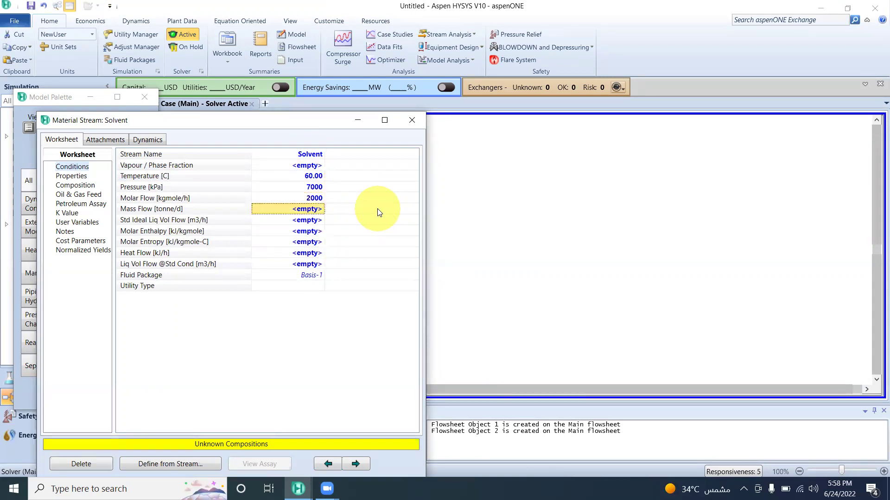
Define the Solvent stream's composition with a C3=Carbonate mole fraction of 1 and close the stream's window.
{"action": "left_click", "coordinate": [79, 185]}
{"action": "left_click", "coordinate": [281, 198]}
{"action": "left_click", "coordinate": [145, 420]}
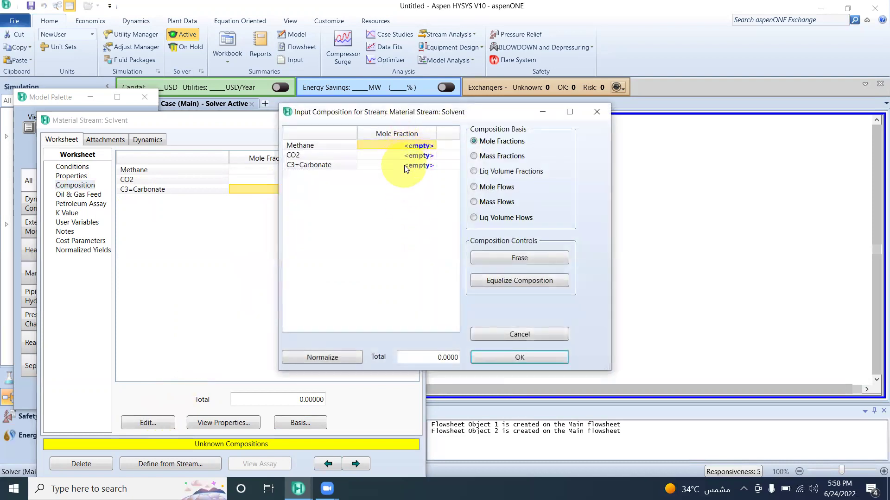
{"action": "left_click", "coordinate": [403, 165]}
{"action": "type", "text": "1"}
{"action": "key", "text": "Return"}
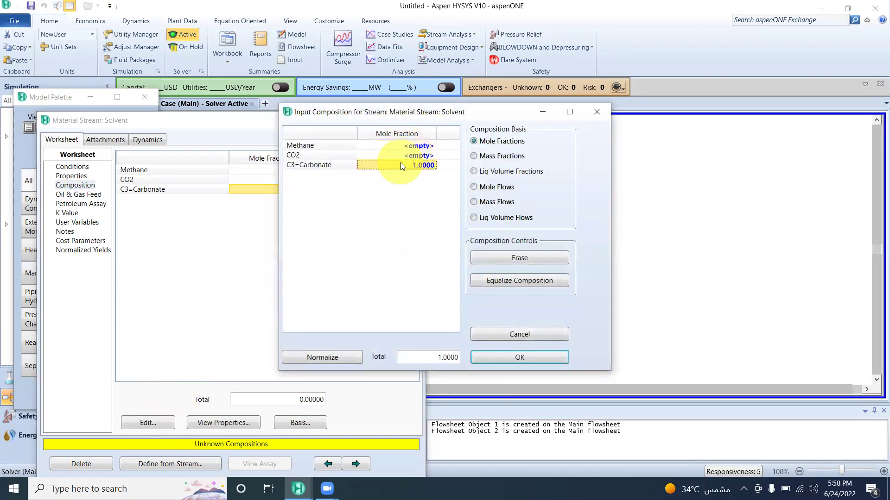
{"action": "left_click", "coordinate": [531, 358]}
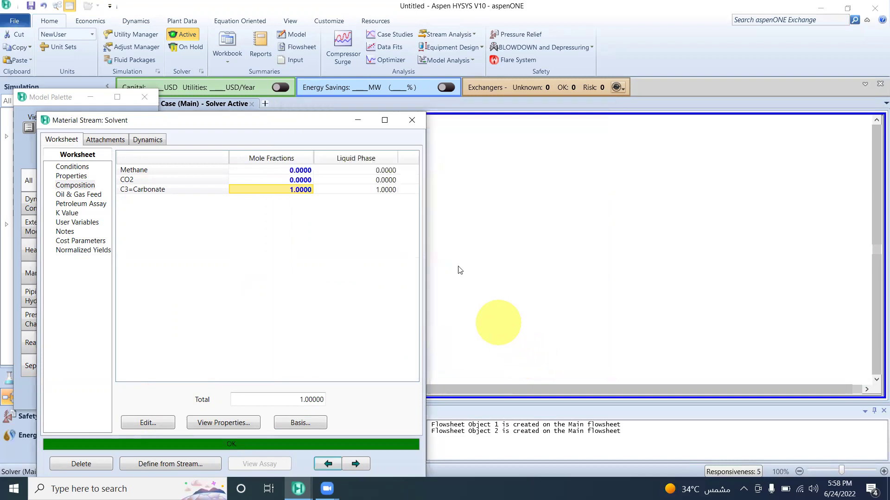
{"action": "left_click", "coordinate": [411, 120]}
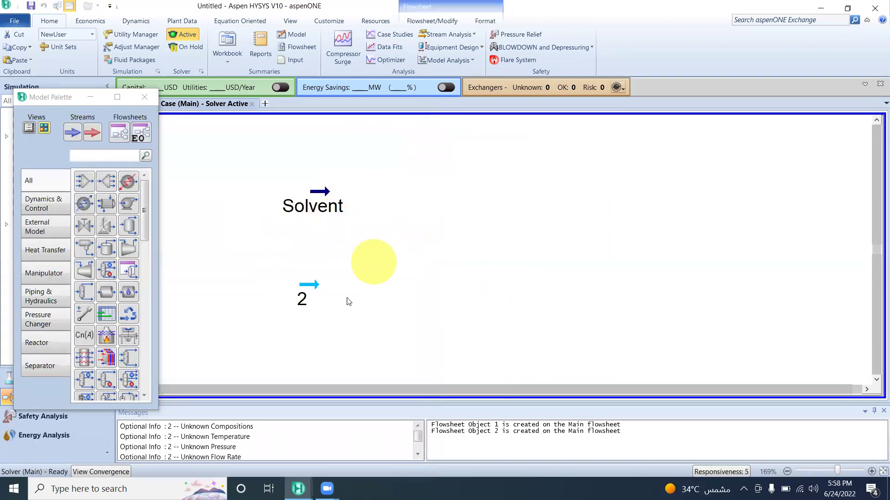
Rename stream 2 as Mix Gas and set its conditions to 60 C, 7000 kPa and 350 kgmole/h molar flow.
{"action": "double_click", "coordinate": [320, 287]}
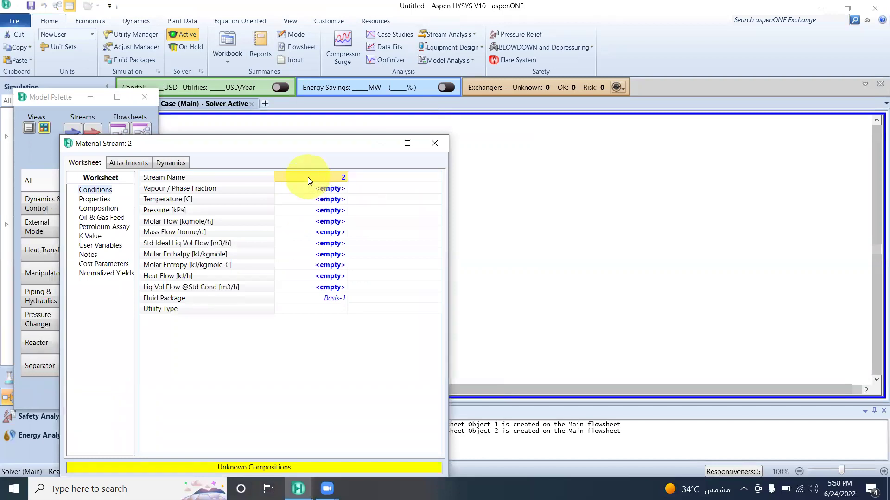
{"action": "type", "text": "ix Gas"}
{"action": "left_click", "coordinate": [309, 201]}
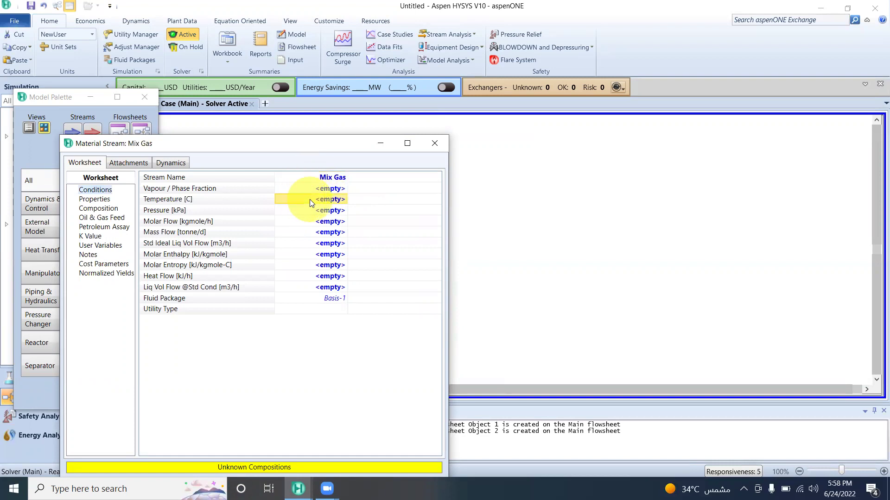
{"action": "type", "text": "60"}
{"action": "key", "text": "Return"}
{"action": "type", "text": "7000"}
{"action": "key", "text": "Return"}
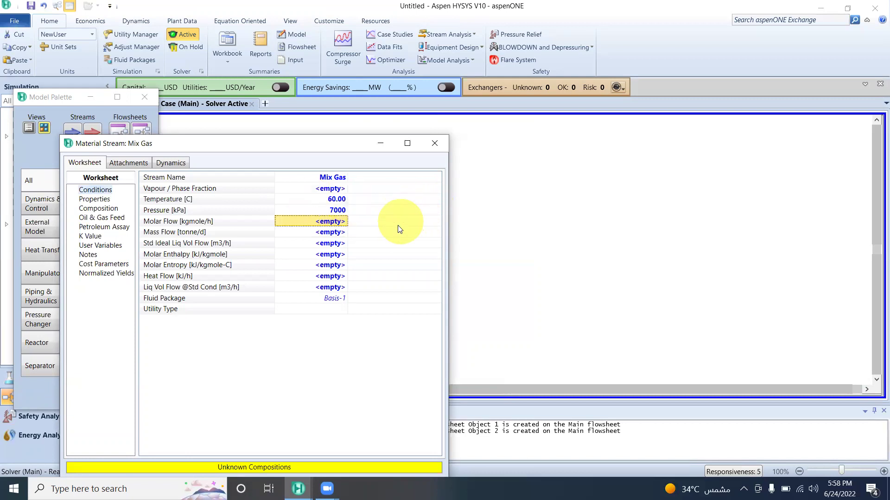
{"action": "left_click", "coordinate": [333, 223]}
{"action": "type", "text": "350"}
{"action": "key", "text": "Return"}
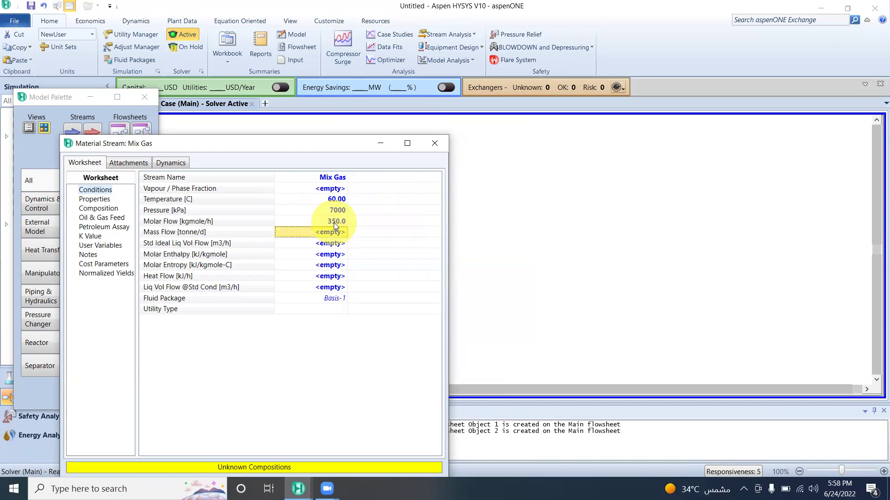
Define the Mix Gas composition with mole fractions of 0.80 methane and 0.20 CO2 and close the stream's window.
{"action": "left_click", "coordinate": [117, 208]}
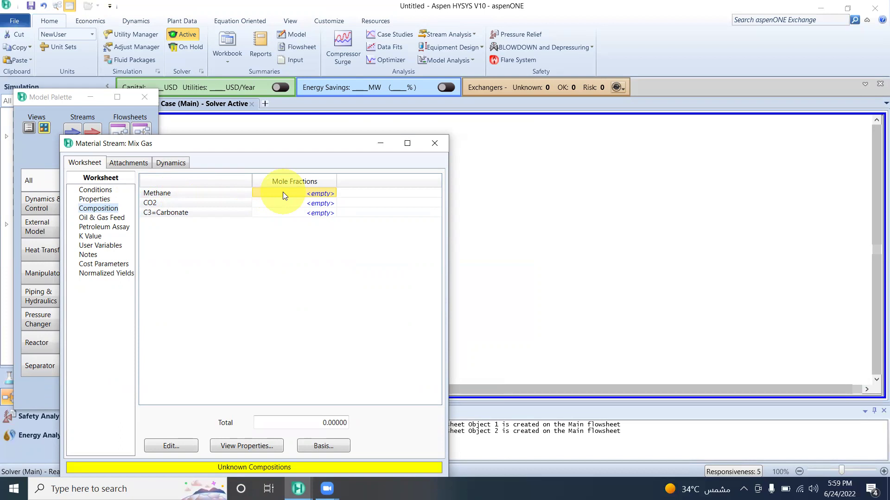
{"action": "type", "text": "0.80"}
{"action": "key", "text": "Return"}
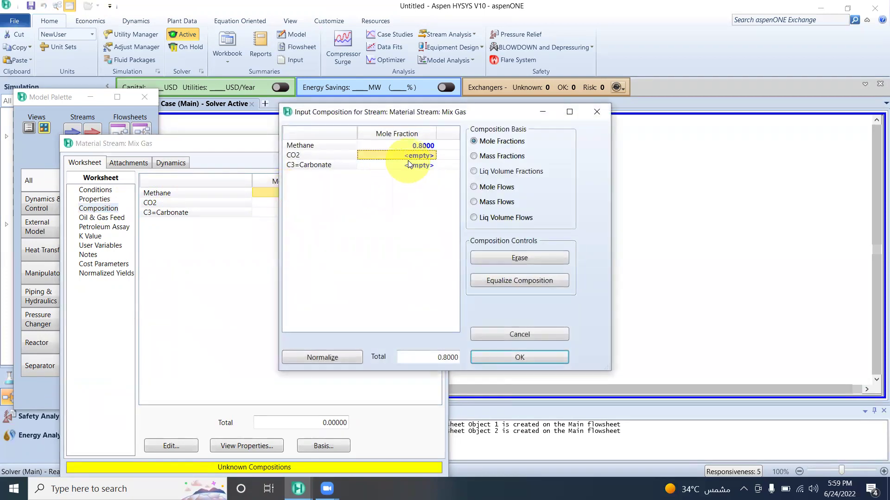
{"action": "type", "text": "0.20"}
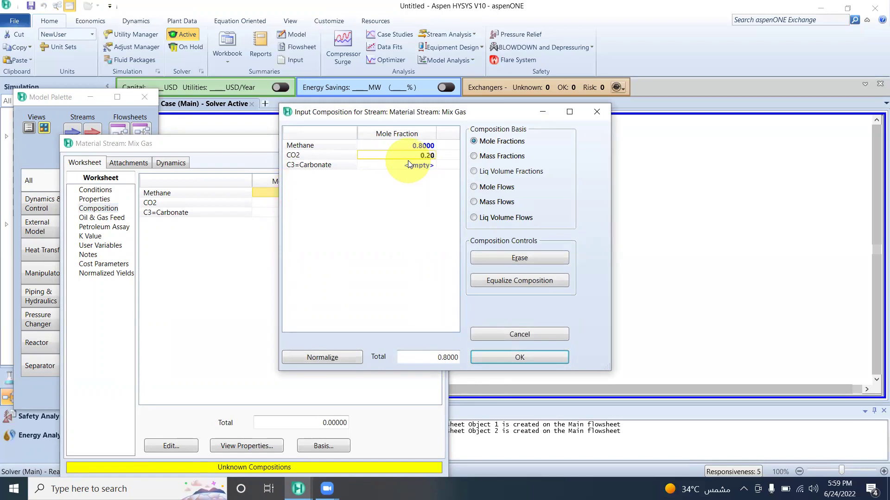
{"action": "key", "text": "Return"}
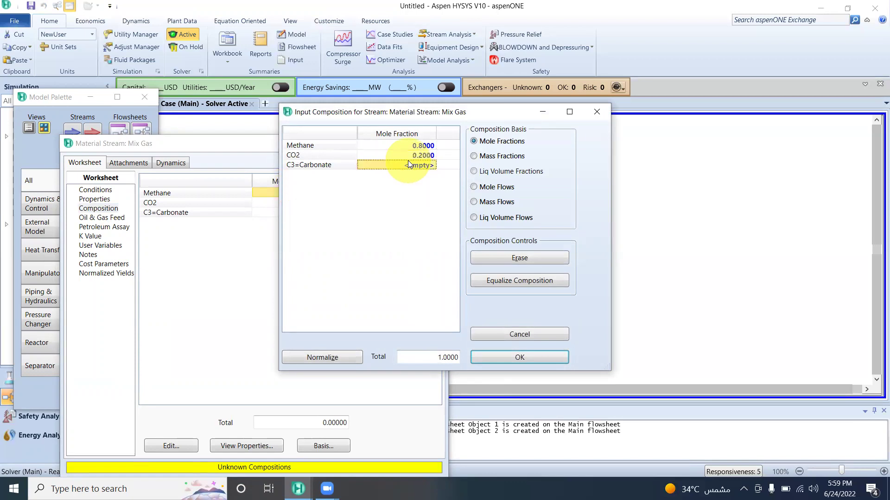
{"action": "left_click", "coordinate": [532, 356]}
{"action": "left_click", "coordinate": [438, 143]}
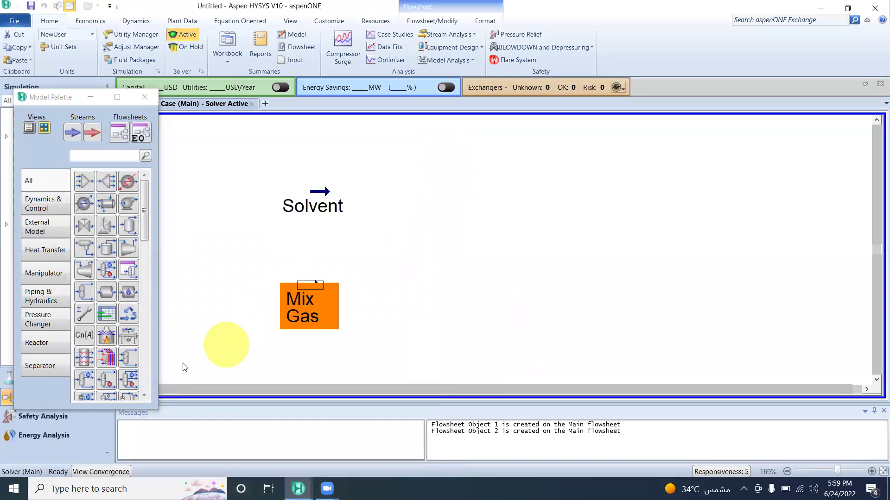
Place an absorber column on the flowsheet beside the Solvent and Mix Gas streams.
{"action": "left_click", "coordinate": [25, 369]}
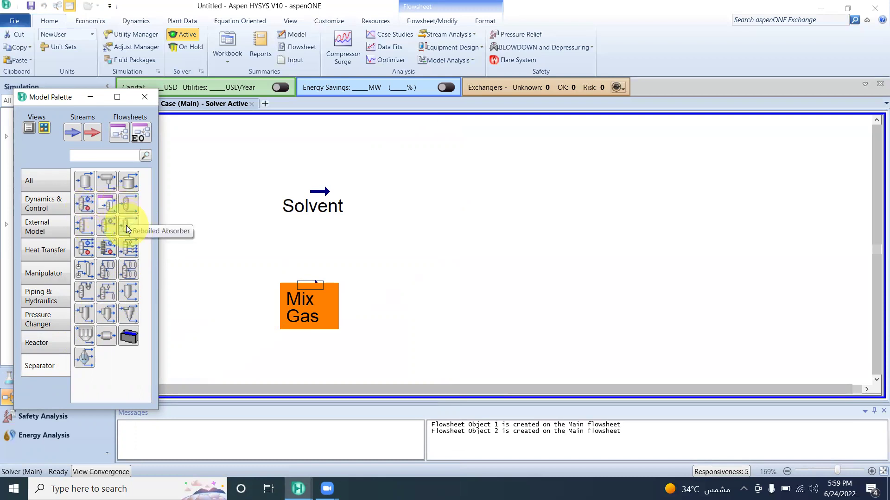
{"action": "left_click", "coordinate": [88, 229]}
{"action": "left_click", "coordinate": [387, 310]}
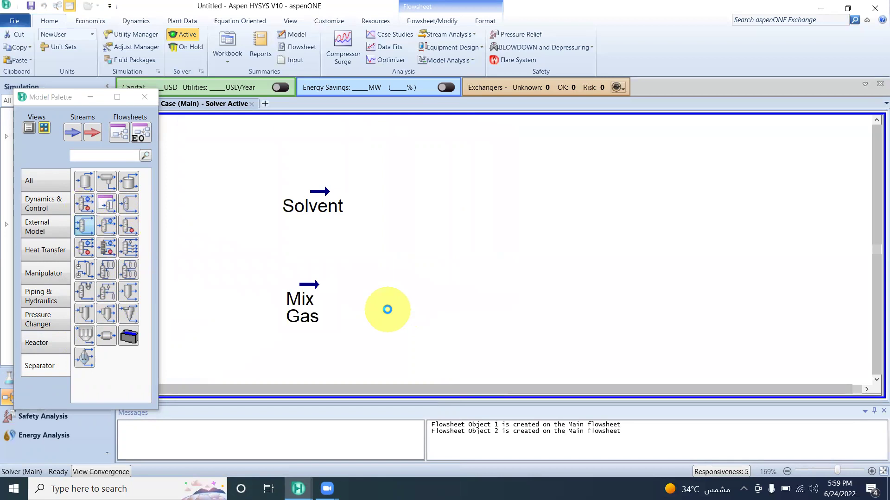
{"action": "left_click", "coordinate": [608, 293]}
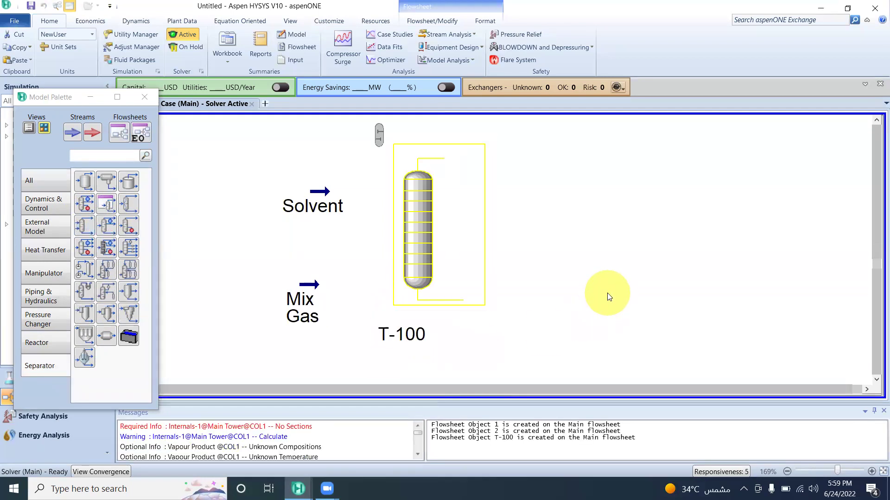
Open the absorber's setup and connect Solvent as the top stage inlet and Mix Gas as the bottom stage inlet.
{"action": "double_click", "coordinate": [416, 235]}
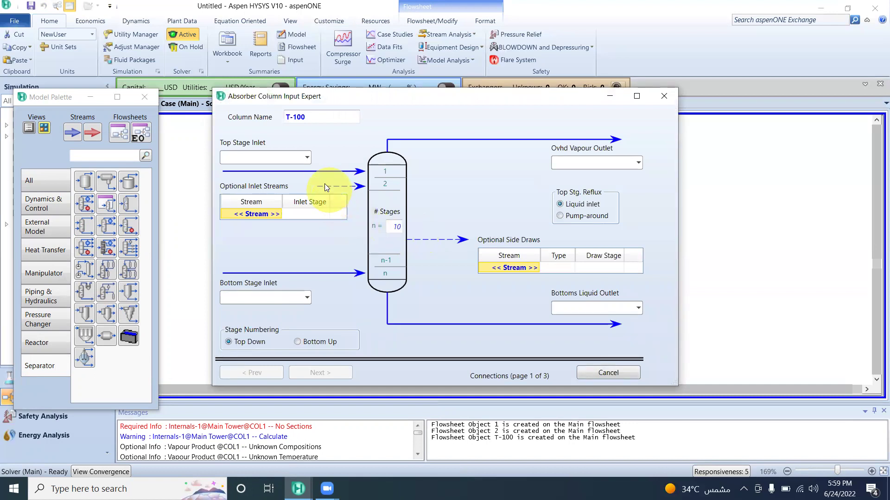
{"action": "left_click", "coordinate": [307, 161]}
{"action": "key", "text": "Escape"}
{"action": "type", "text": "s"}
{"action": "left_click", "coordinate": [306, 298]}
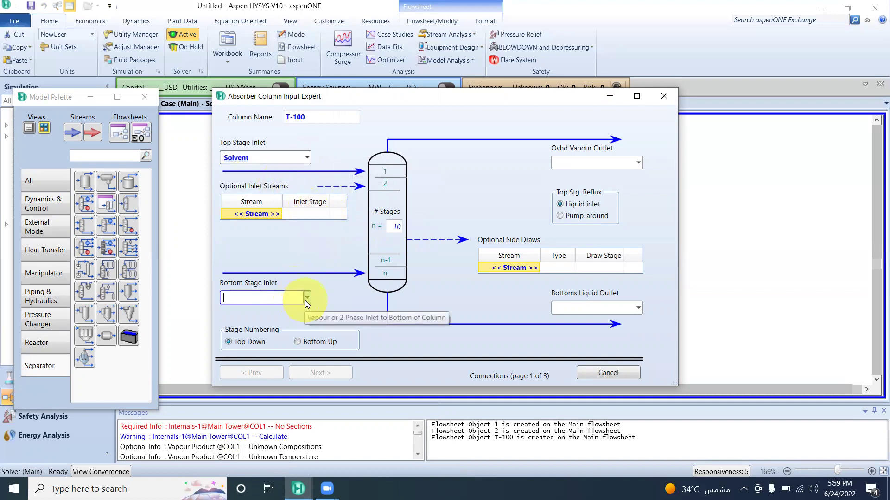
{"action": "left_click", "coordinate": [276, 313]}
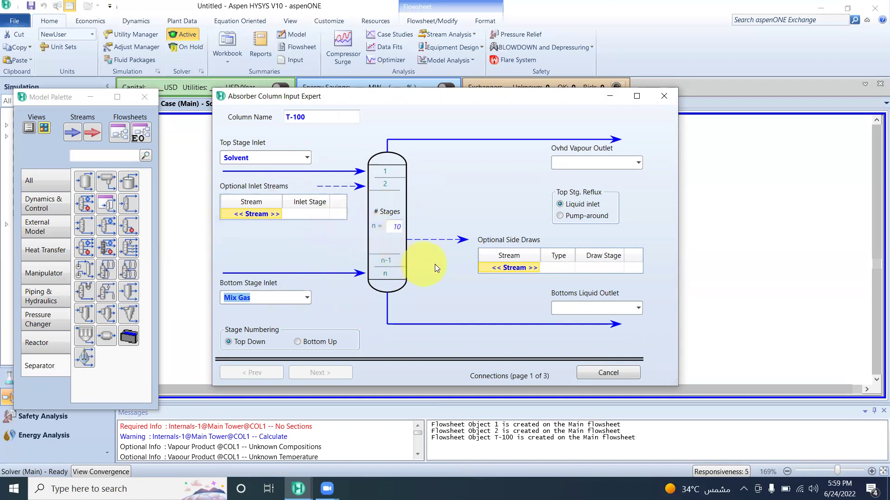
Name the absorber's overhead vapour outlet Methane and its bottoms liquid outlet Rich Solvent, and continue to the pressure profile.
{"action": "left_click", "coordinate": [587, 164]}
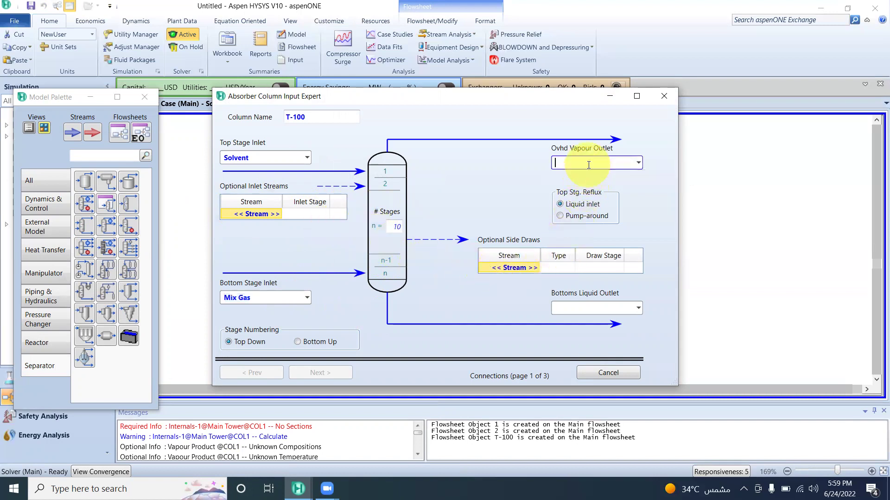
{"action": "type", "text": "Methane"}
{"action": "left_click", "coordinate": [582, 311]}
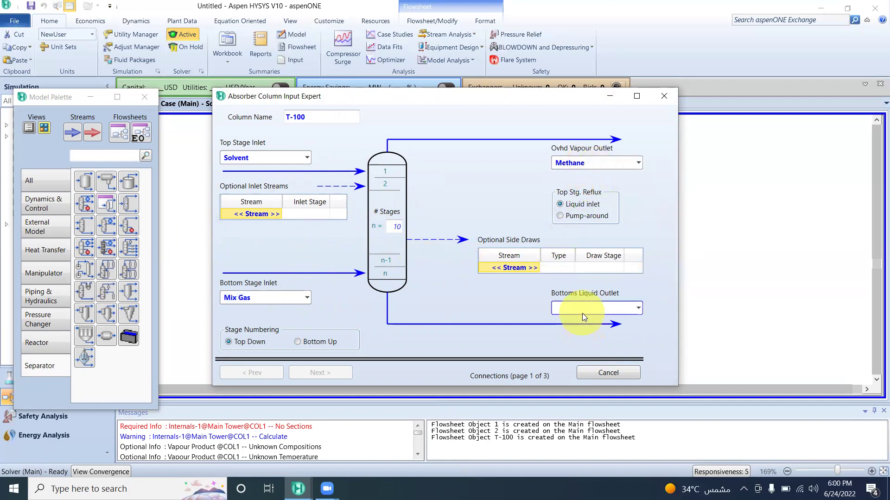
{"action": "left_click", "coordinate": [583, 311]}
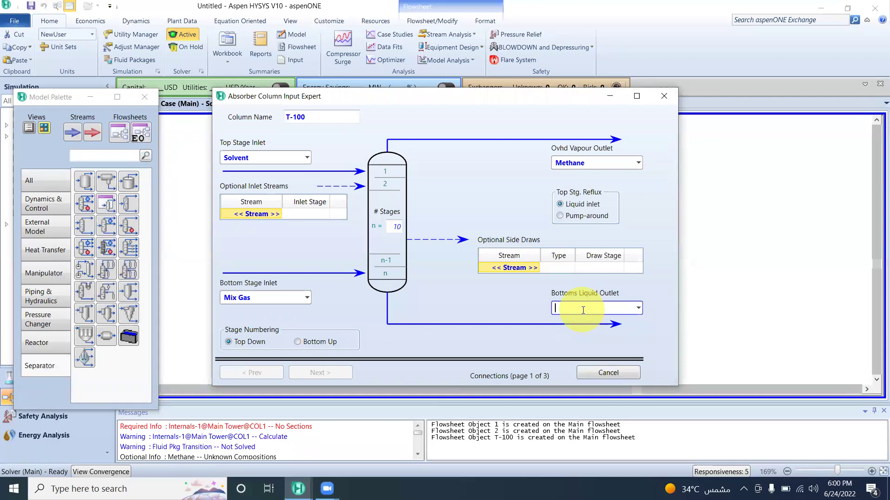
{"action": "type", "text": "Rich So"}
{"action": "type", "text": "lvent"}
{"action": "key", "text": "Return"}
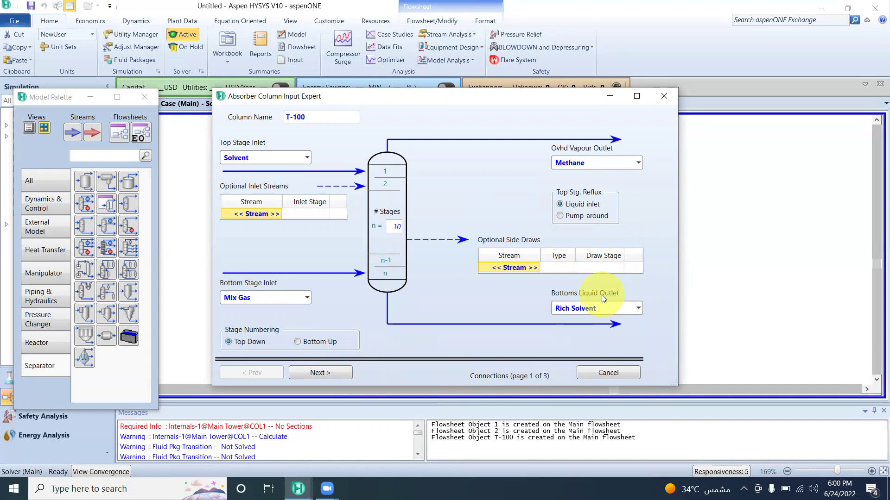
{"action": "left_click", "coordinate": [328, 374]}
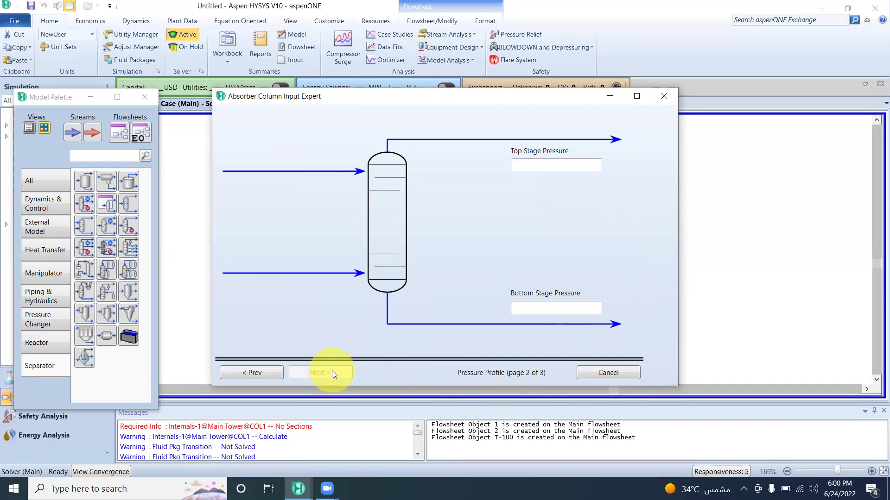
Set the top stage pressure to 6090 kPa and the bottom stage pressure to 6095 kPa, and finish the setup without temperature estimates.
{"action": "left_click", "coordinate": [547, 166]}
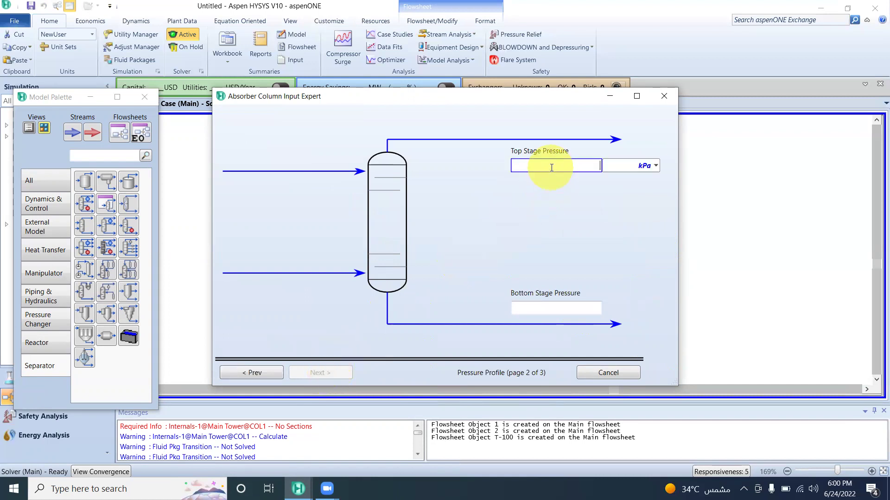
{"action": "type", "text": "609"}
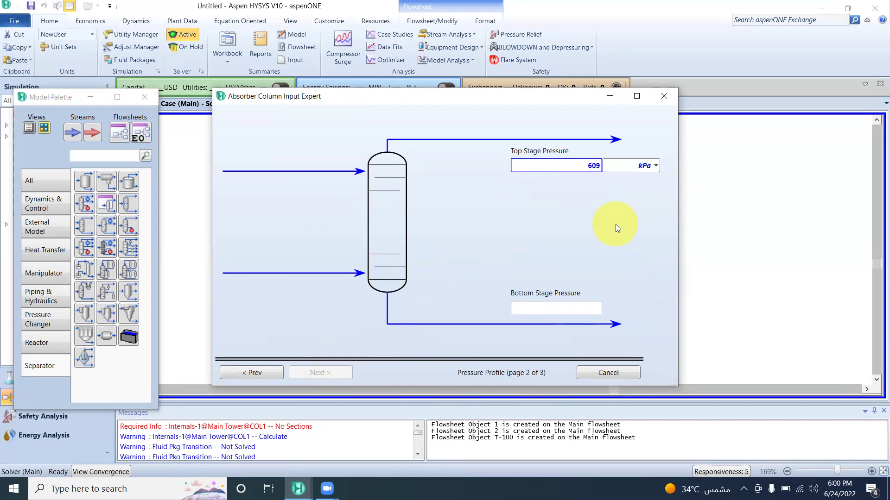
{"action": "type", "text": "0"}
{"action": "key", "text": "Return"}
{"action": "left_click", "coordinate": [562, 308]}
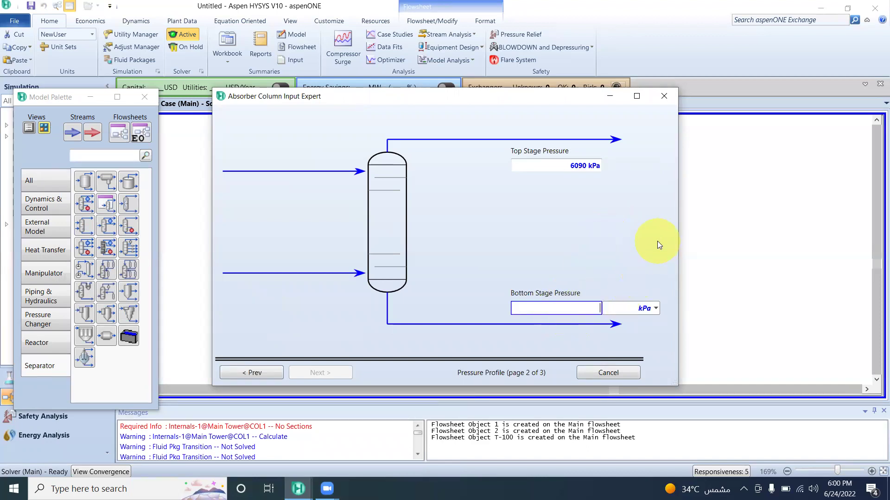
{"action": "type", "text": "6095"}
{"action": "key", "text": "Return"}
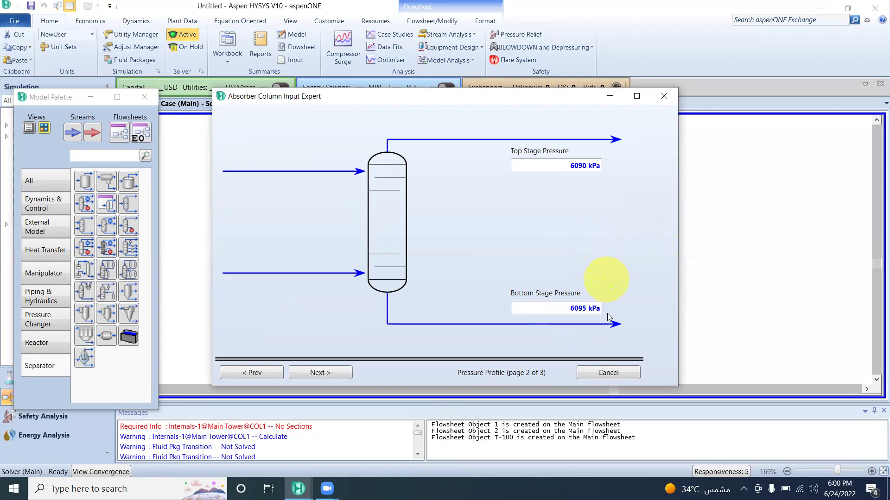
{"action": "left_click", "coordinate": [337, 375]}
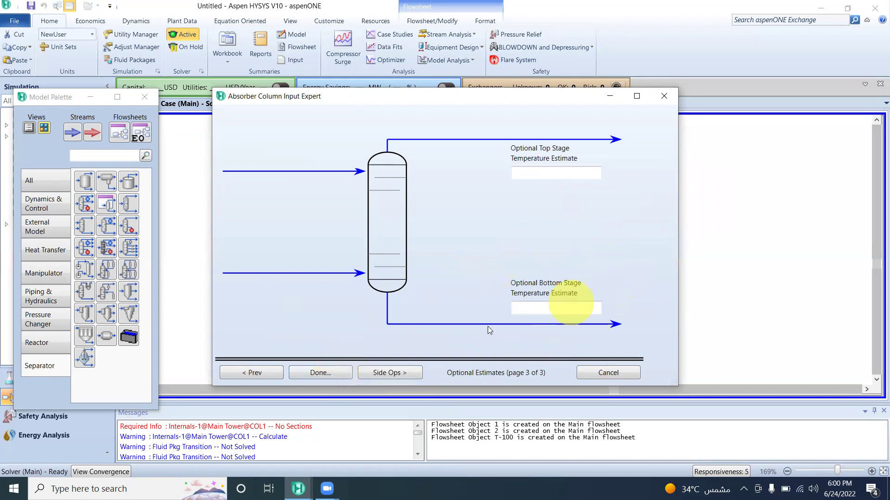
{"action": "left_click", "coordinate": [328, 375]}
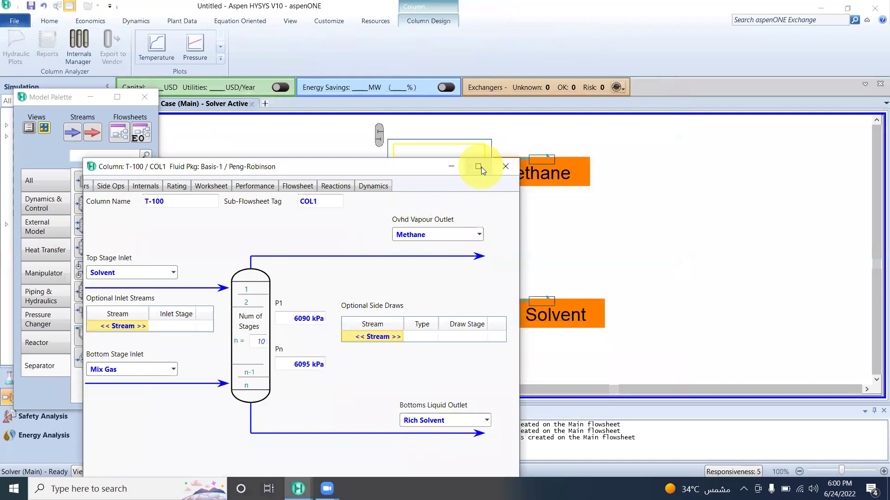
Maximize the column window and run the absorber from its convergence monitor.
{"action": "left_click", "coordinate": [479, 166]}
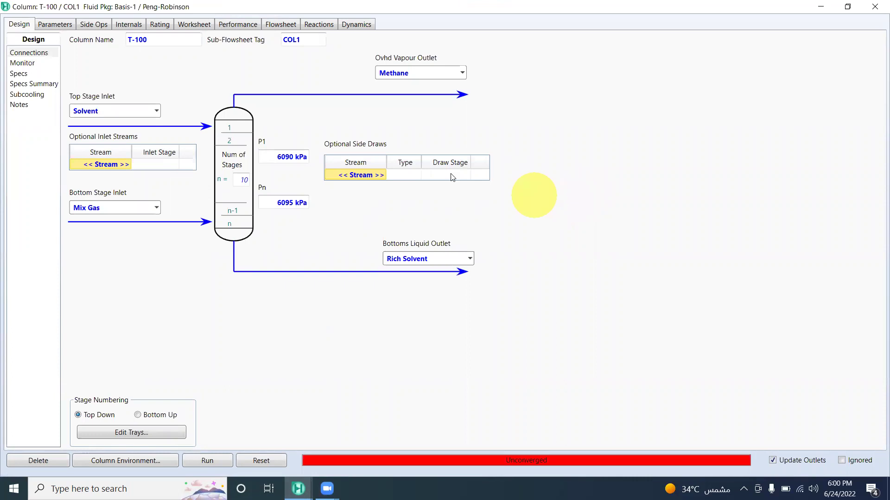
{"action": "left_click", "coordinate": [21, 63]}
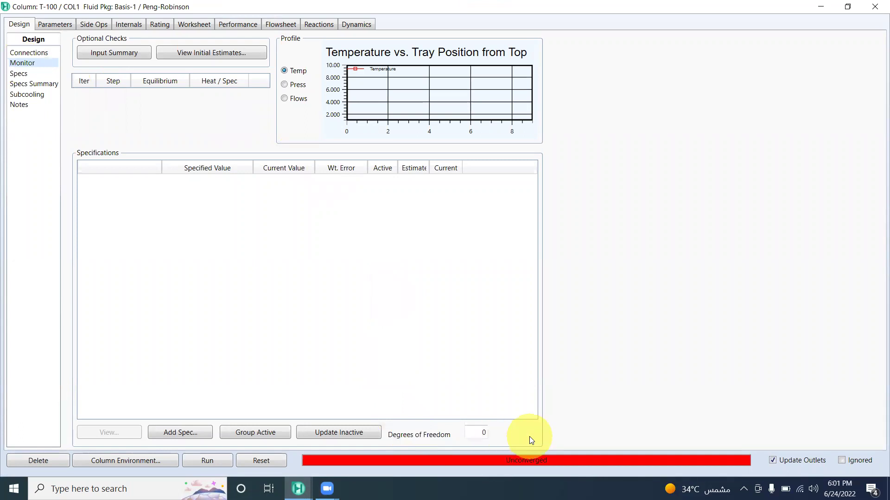
{"action": "left_click", "coordinate": [217, 464]}
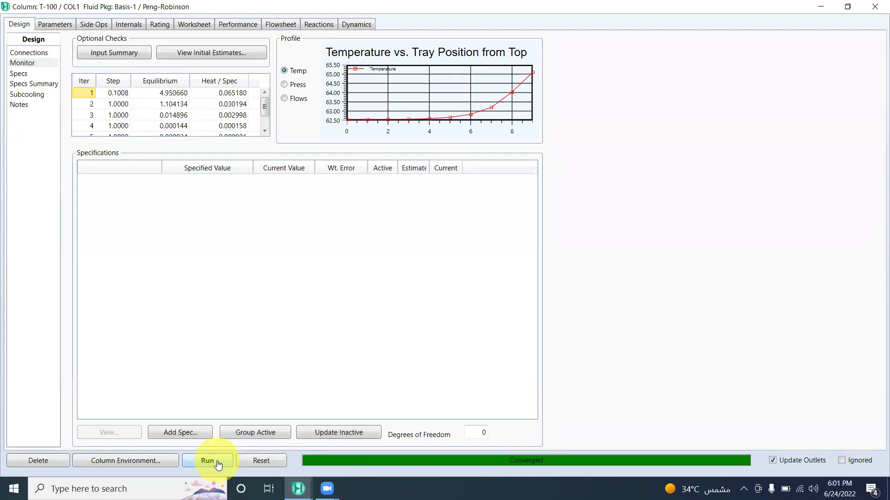
Review the column's stage profiles, internals, rating, stream conditions and stream compositions, and close the column window.
{"action": "left_click", "coordinate": [65, 26]}
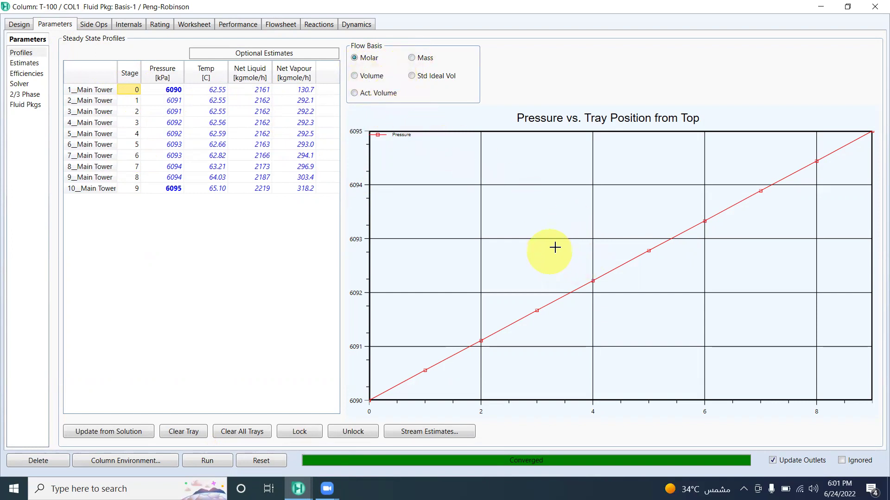
{"action": "left_click", "coordinate": [93, 25]}
{"action": "left_click", "coordinate": [139, 25]}
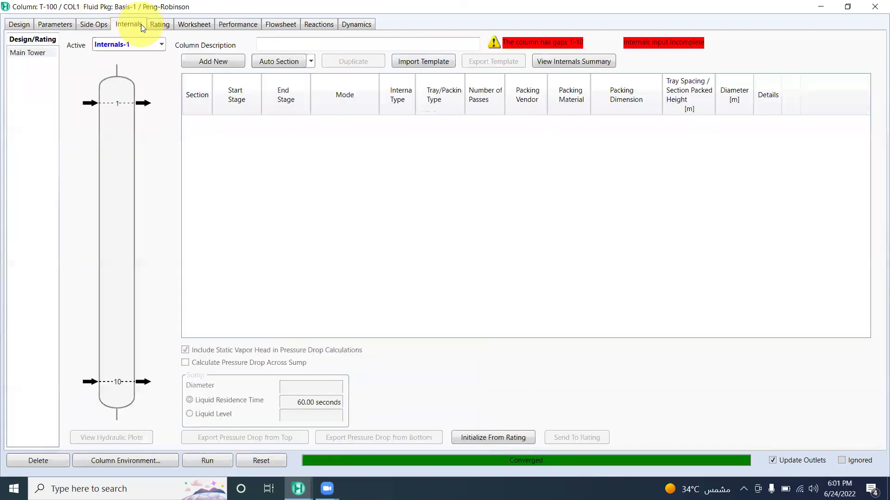
{"action": "left_click", "coordinate": [163, 24]}
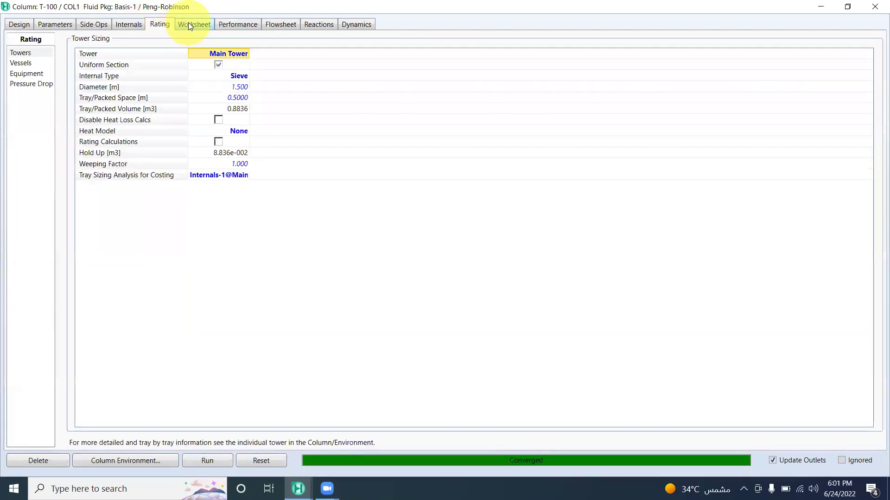
{"action": "left_click", "coordinate": [188, 23]}
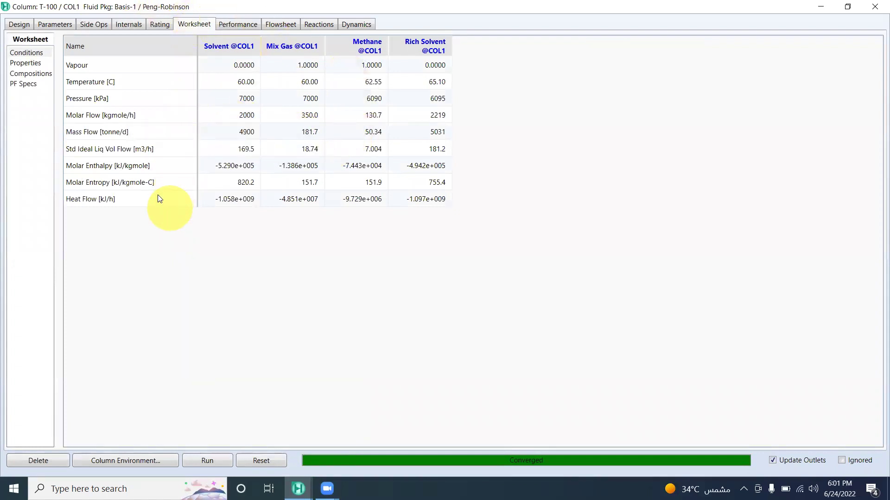
{"action": "left_click", "coordinate": [43, 74]}
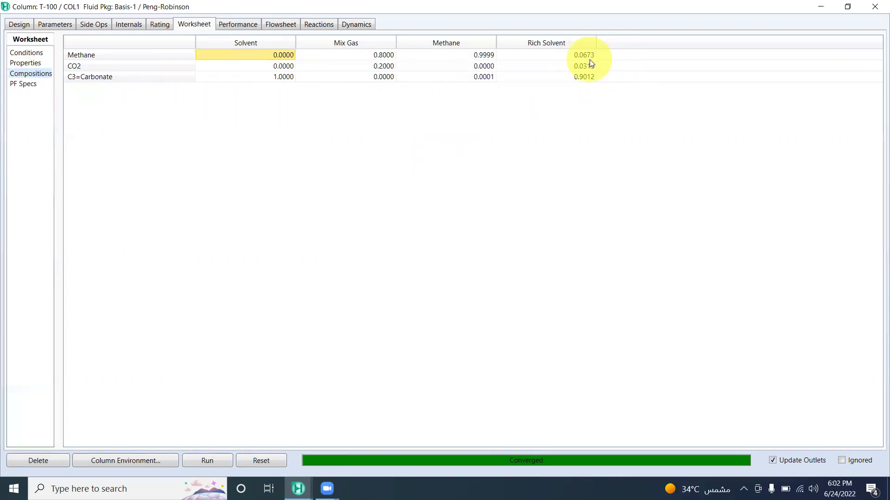
{"action": "left_click", "coordinate": [875, 7]}
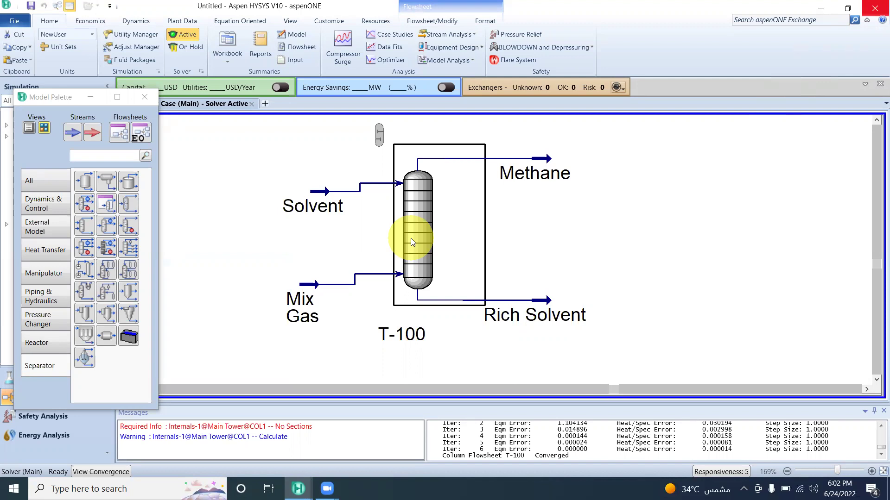
Open the absorber column T-100 in a maximized window and add a new section to its internals.
{"action": "double_click", "coordinate": [379, 137]}
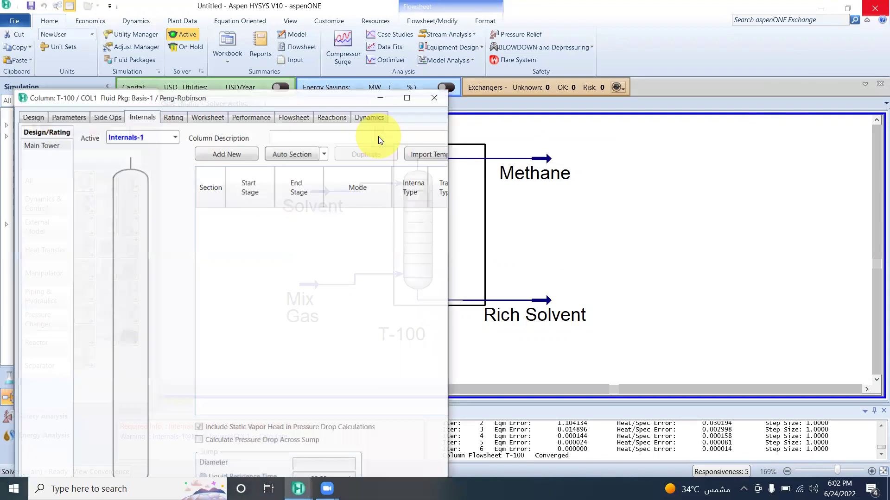
{"action": "left_click", "coordinate": [407, 97]}
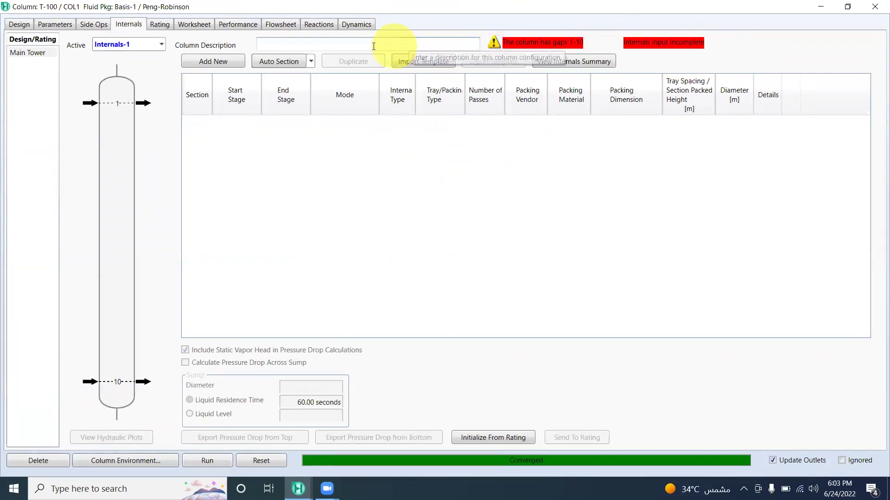
{"action": "left_click", "coordinate": [204, 62]}
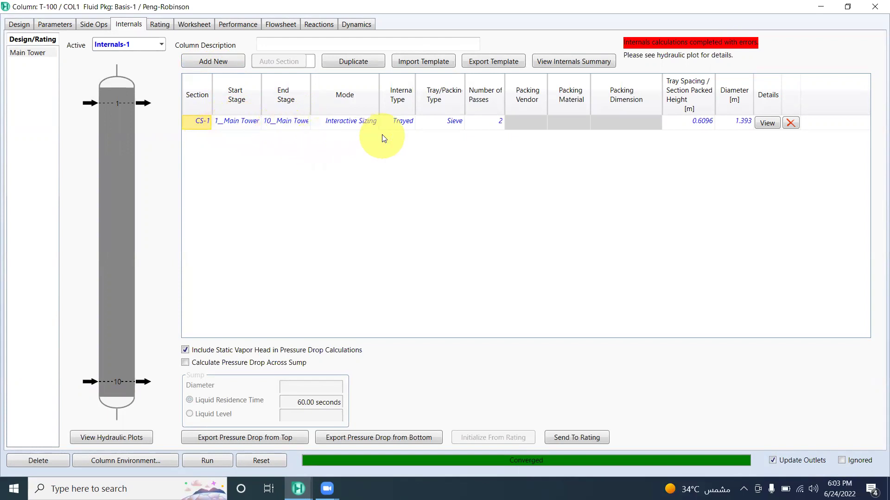
Keep the new internals section in Interactive Sizing mode and set its internal type to Packed.
{"action": "left_click", "coordinate": [375, 122]}
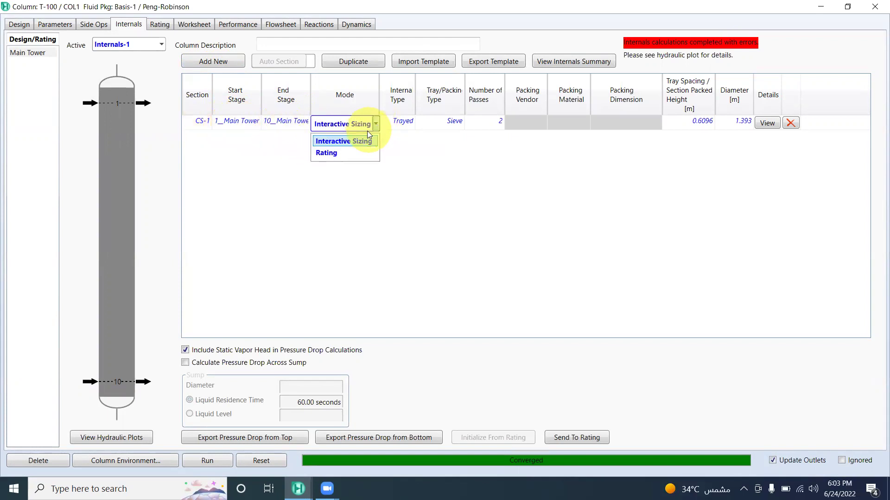
{"action": "left_click", "coordinate": [363, 140]}
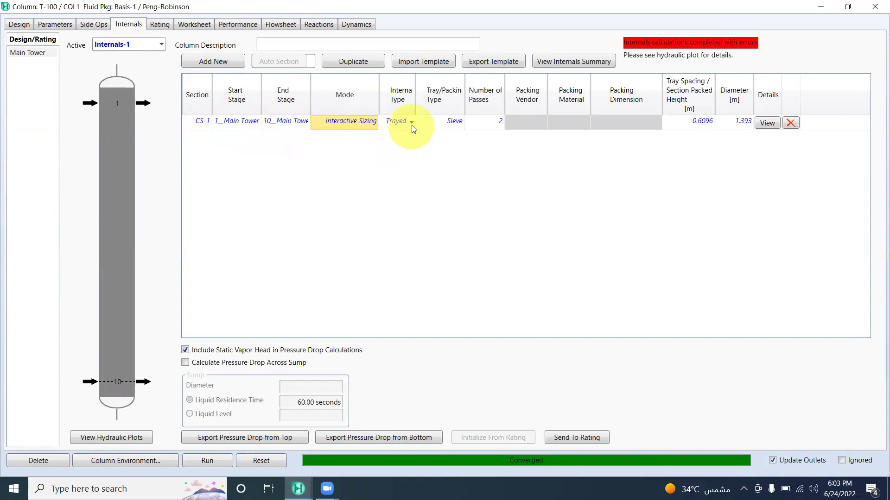
{"action": "left_click", "coordinate": [412, 123]}
{"action": "left_click", "coordinate": [403, 152]}
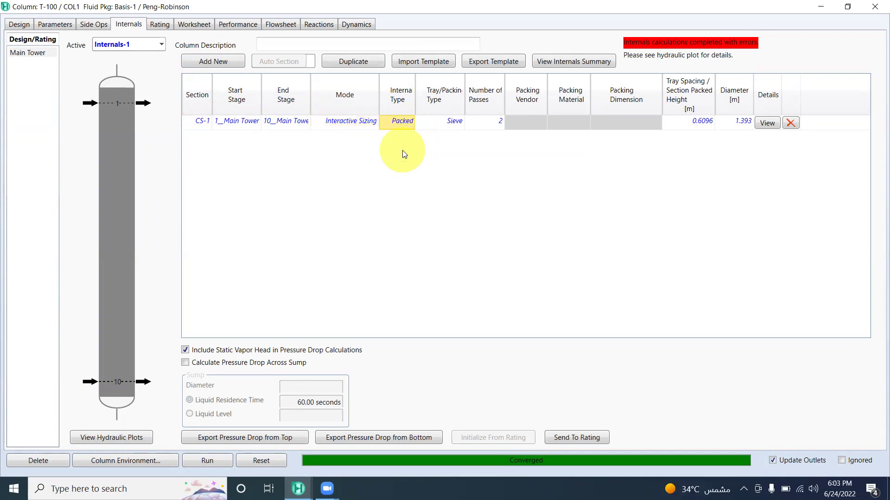
Specify the section's packing as RASCHIG in CERAMIC with the 1-IN OR 25-MM dimension.
{"action": "left_click", "coordinate": [460, 123]}
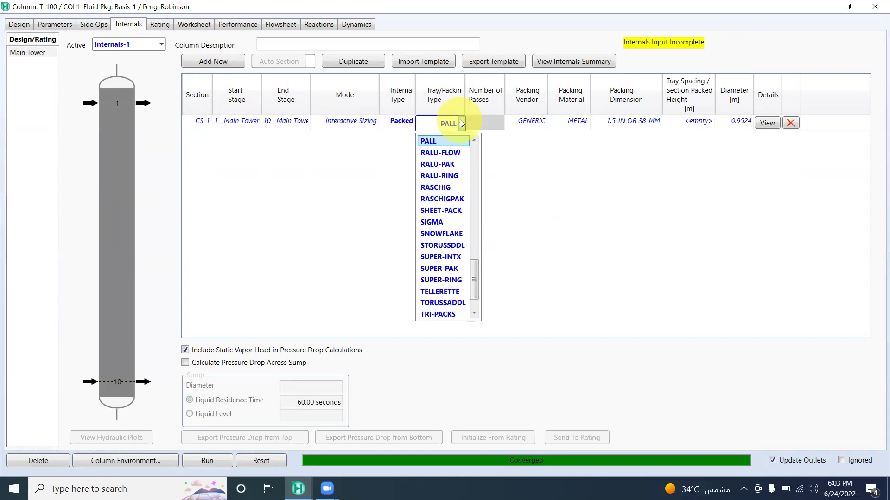
{"action": "left_click", "coordinate": [448, 187]}
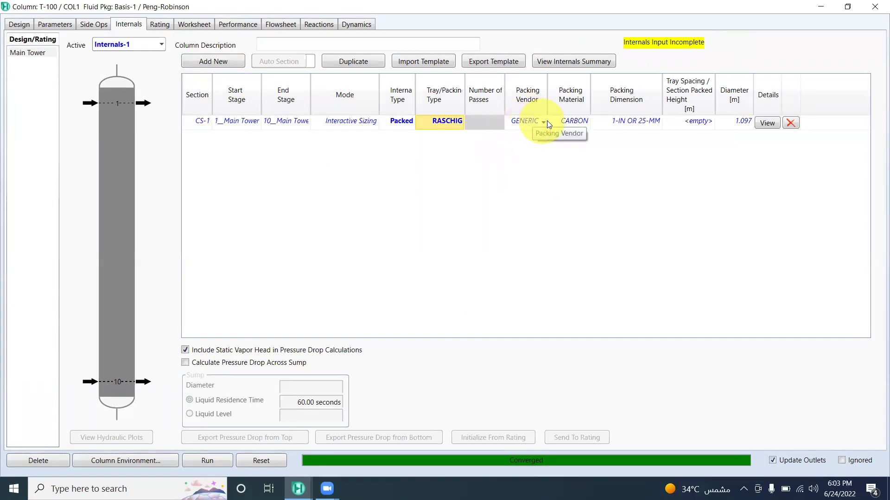
{"action": "left_click", "coordinate": [584, 123]}
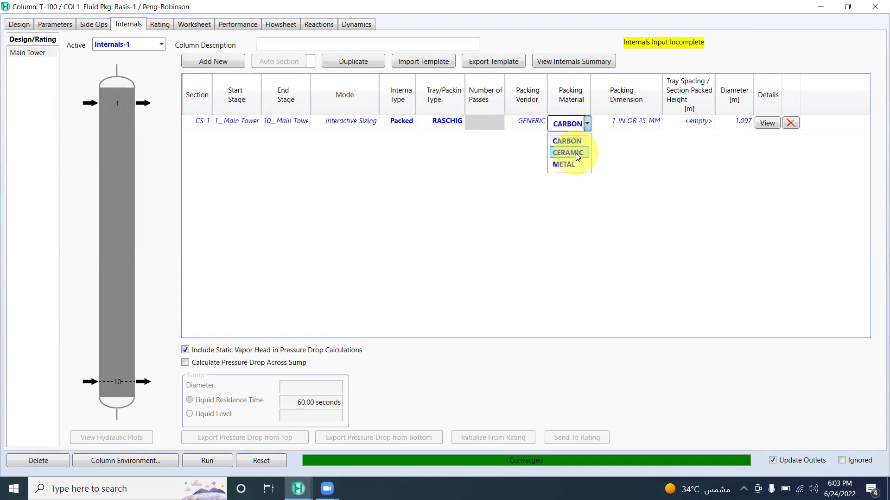
{"action": "left_click", "coordinate": [575, 153]}
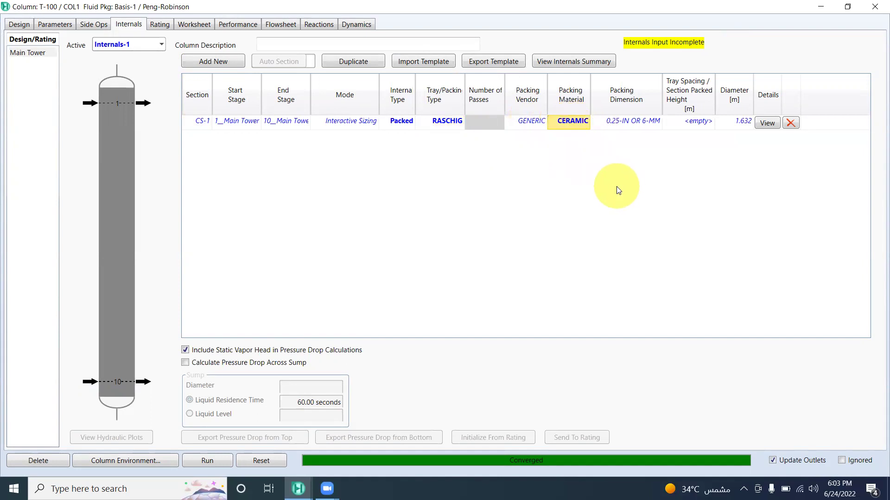
{"action": "left_click", "coordinate": [658, 122]}
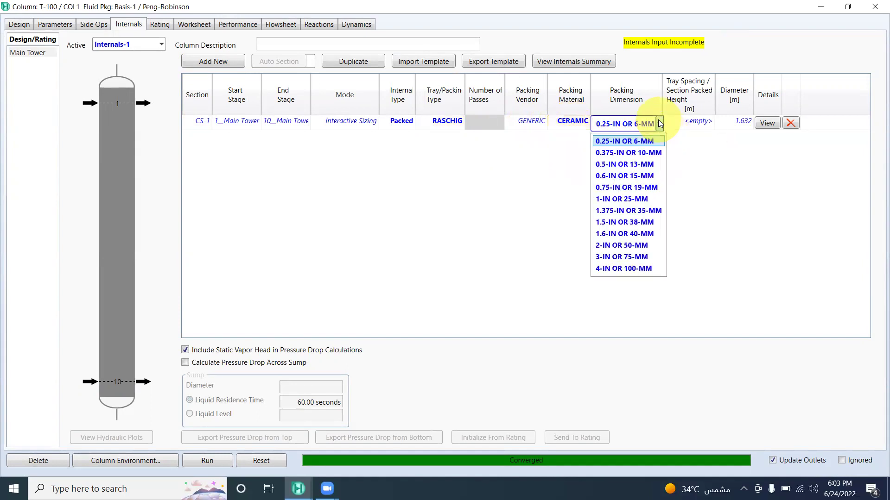
{"action": "left_click", "coordinate": [645, 199]}
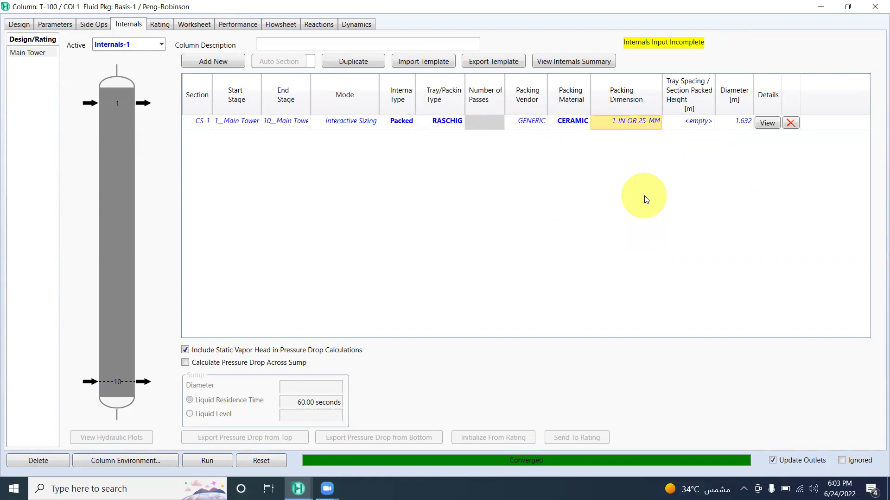
Set the section packed height to 0.6 m.
{"action": "left_click", "coordinate": [709, 121]}
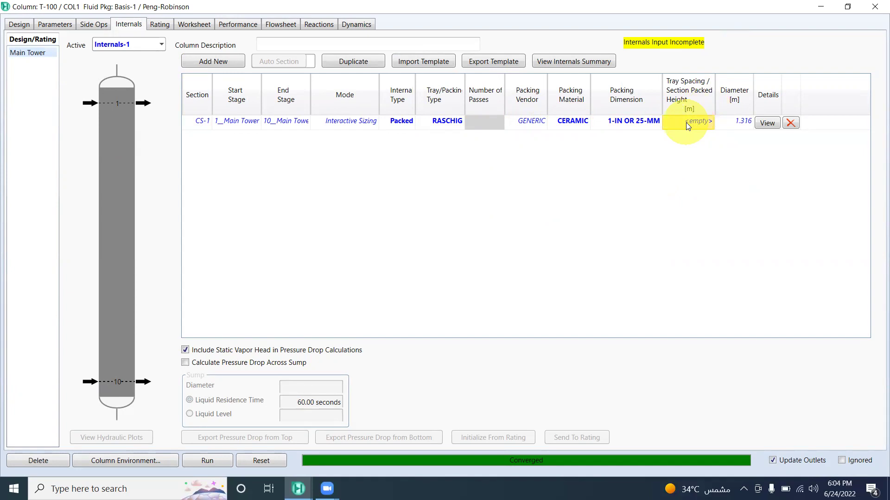
{"action": "type", "text": "0.6"}
{"action": "key", "text": "Return"}
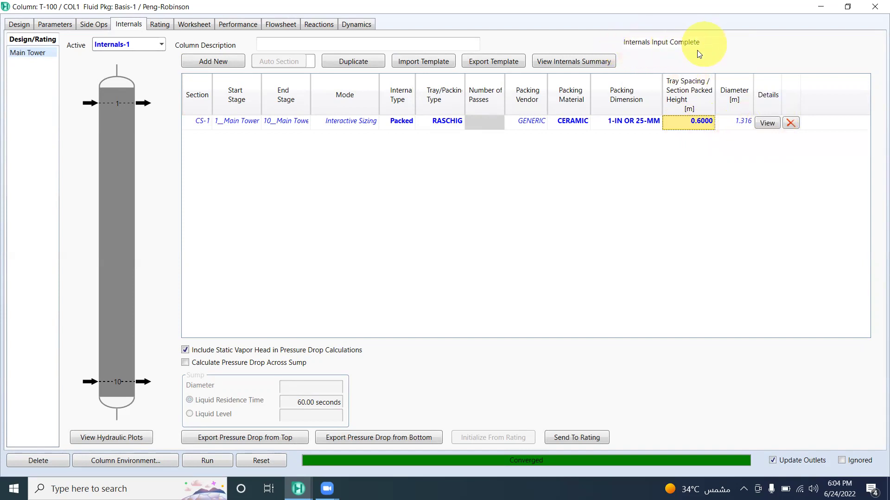
Review the packed section's geometry, design parameters, packing constants, results summary and messages, and close its details.
{"action": "left_click", "coordinate": [767, 127]}
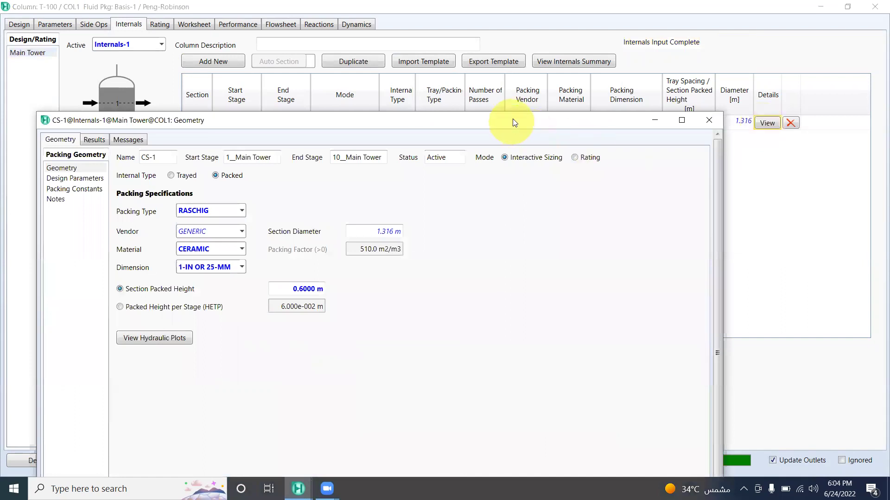
{"action": "left_click_drag", "start_coordinate": [512, 119], "coordinate": [566, 22]}
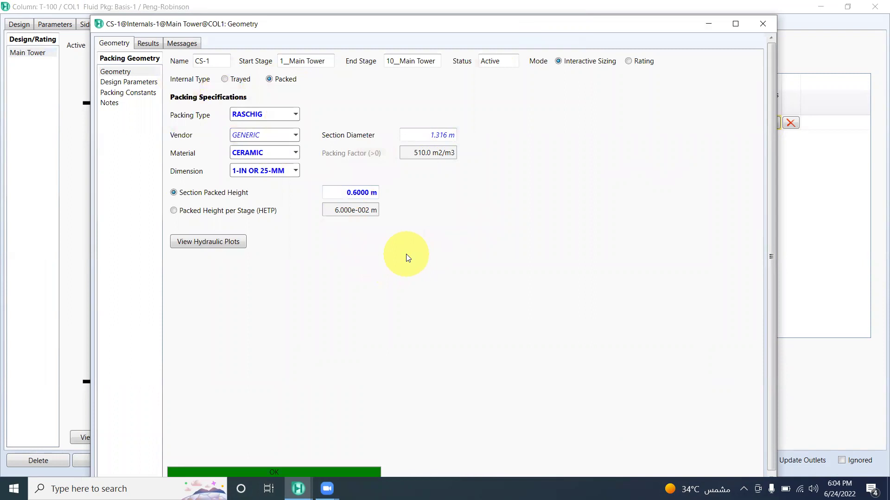
{"action": "left_click", "coordinate": [150, 83]}
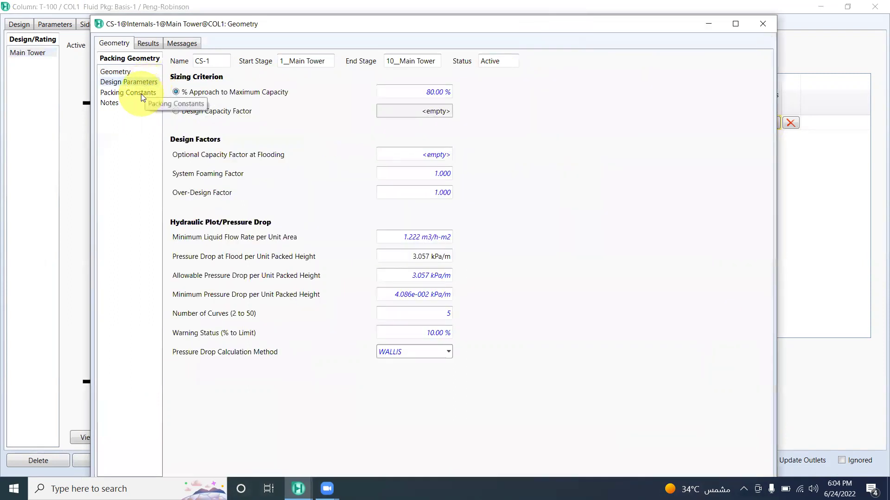
{"action": "left_click", "coordinate": [141, 94]}
{"action": "left_click", "coordinate": [147, 42]}
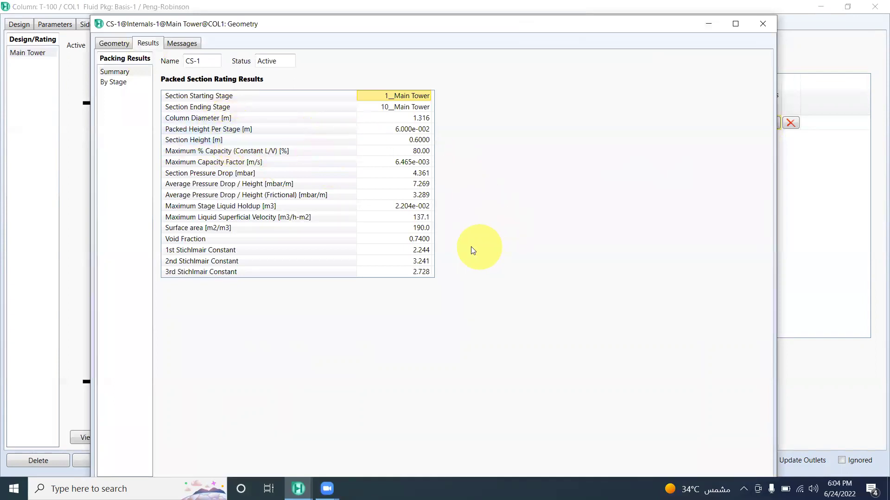
{"action": "left_click", "coordinate": [186, 43]}
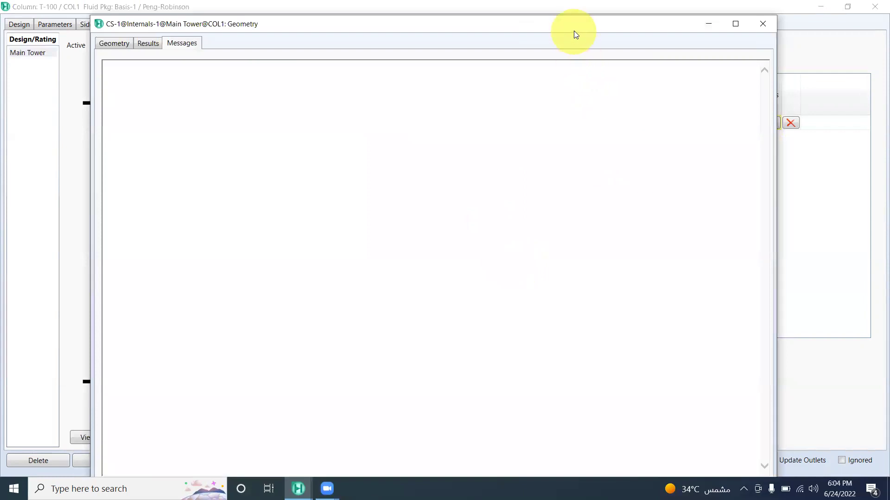
{"action": "left_click_drag", "start_coordinate": [574, 26], "coordinate": [562, 57]}
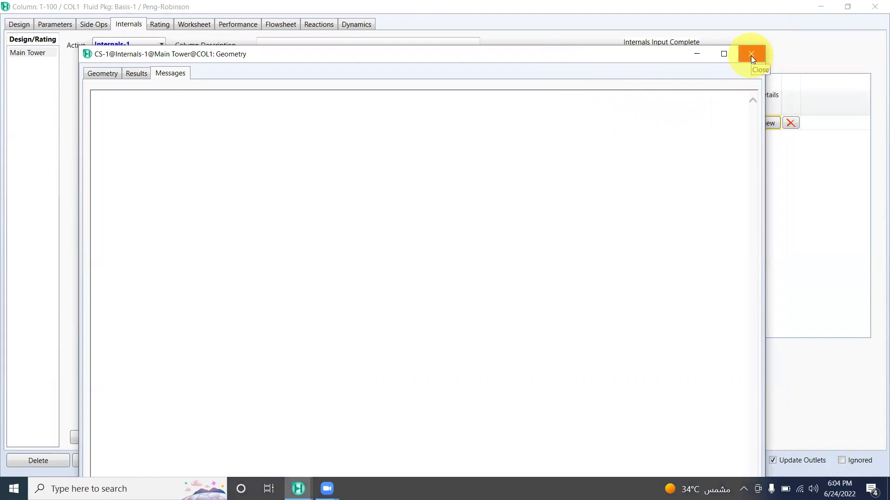
{"action": "left_click", "coordinate": [751, 56]}
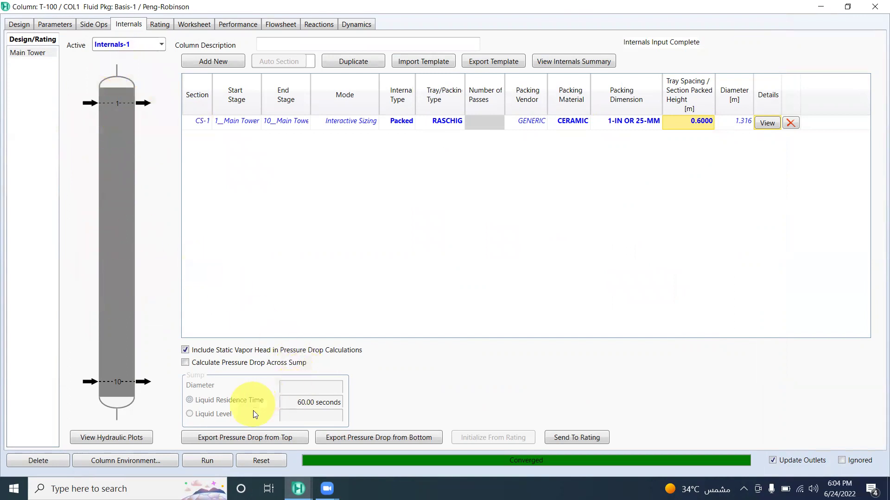
Examine the column's hydraulic plots stage by stage, comparing the operating point on upper, middle and lower stages.
{"action": "left_click", "coordinate": [132, 437]}
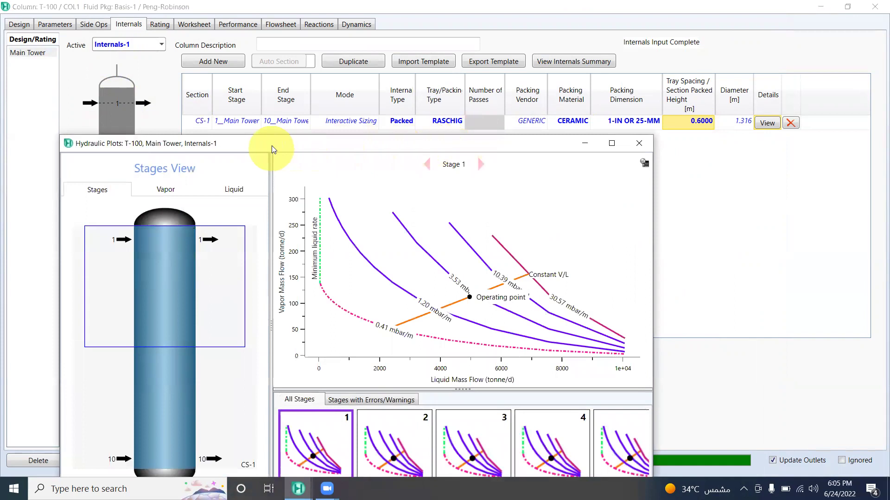
{"action": "left_click_drag", "start_coordinate": [272, 149], "coordinate": [328, 35]}
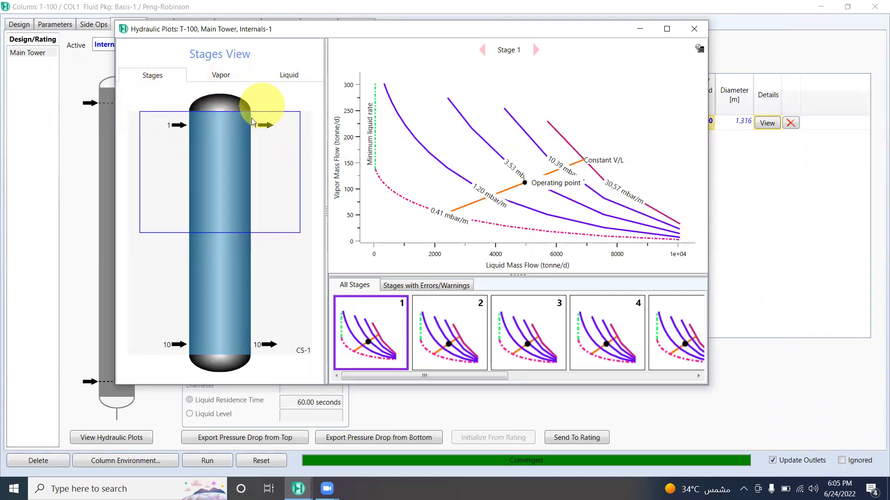
{"action": "left_click", "coordinate": [226, 159]}
{"action": "left_click", "coordinate": [222, 186]}
{"action": "left_click", "coordinate": [220, 221]}
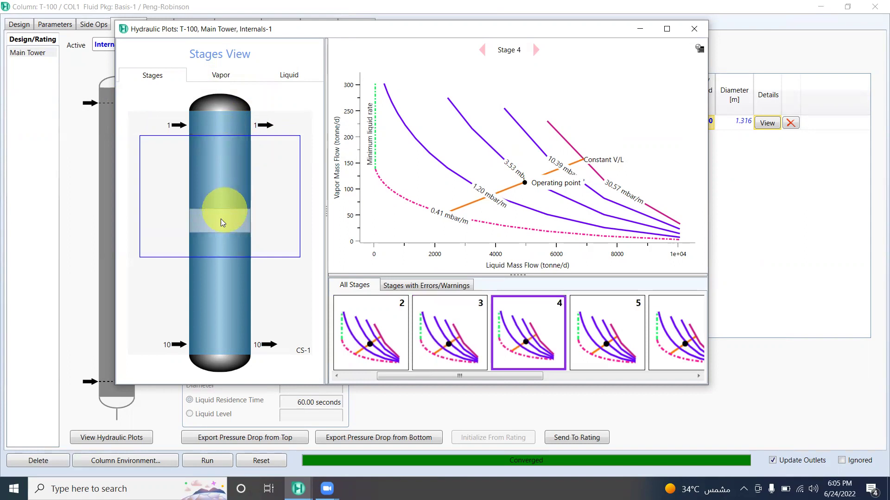
{"action": "left_click", "coordinate": [221, 249]}
{"action": "left_click", "coordinate": [220, 273]}
{"action": "left_click", "coordinate": [220, 299]}
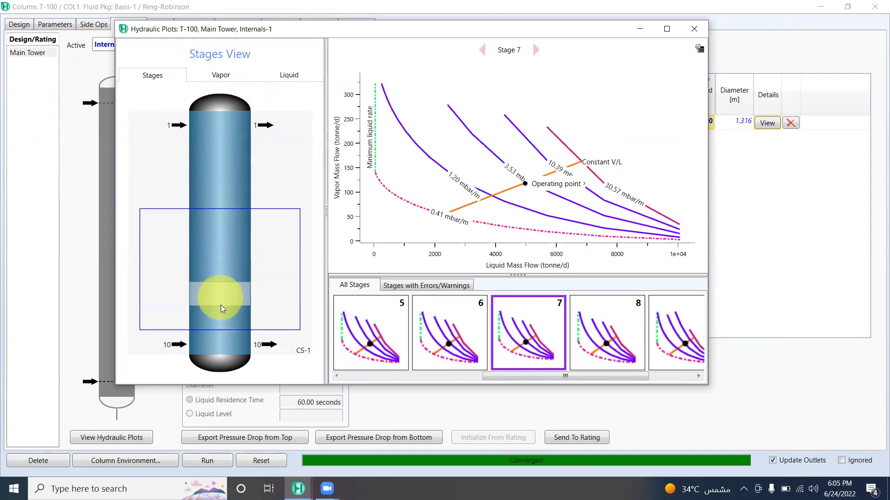
{"action": "left_click", "coordinate": [212, 336]}
{"action": "left_click", "coordinate": [222, 232]}
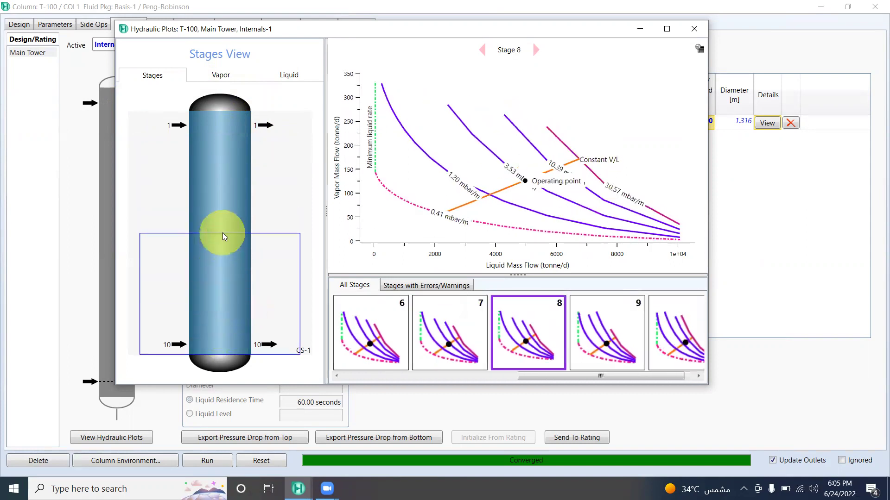
{"action": "left_click", "coordinate": [224, 214]}
{"action": "left_click", "coordinate": [228, 172]}
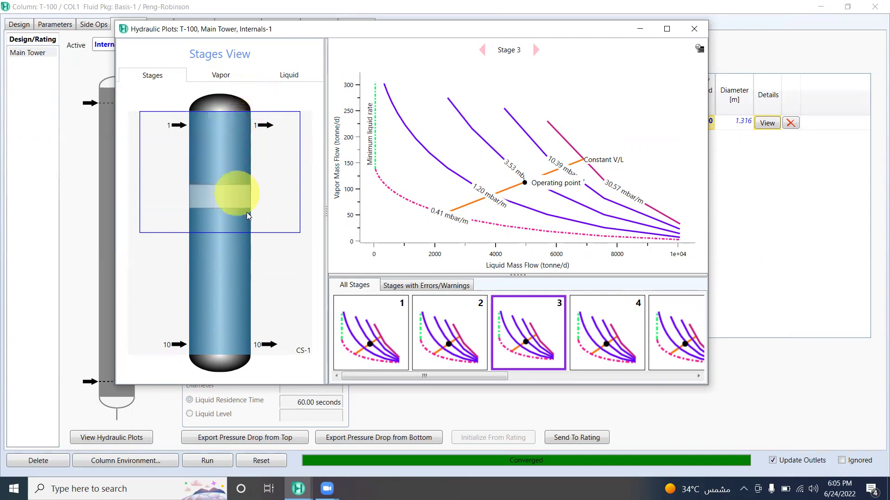
{"action": "left_click", "coordinate": [240, 297]}
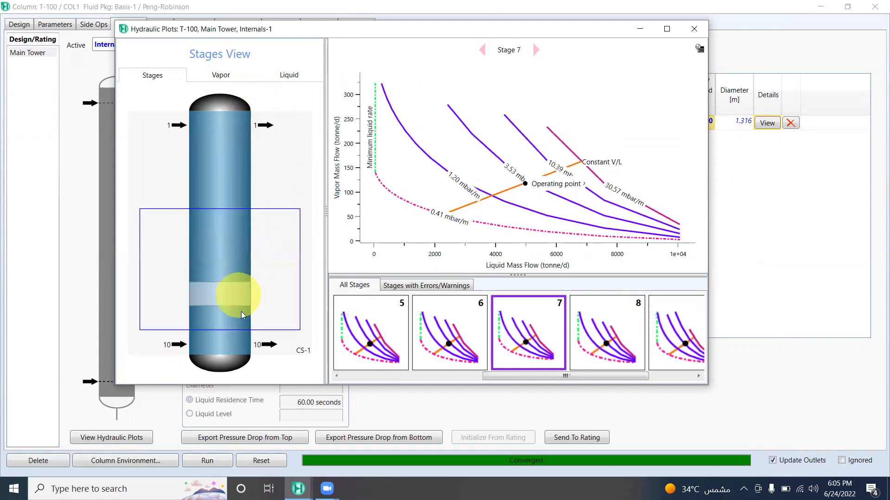
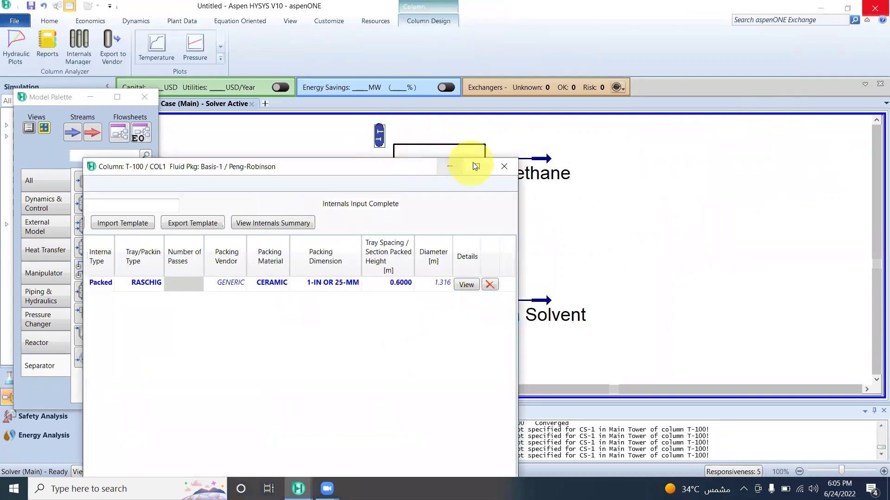
Set up a column analysis report for Internals-1, adding column profiles and section design parameters to its contents.
{"action": "left_click", "coordinate": [476, 165]}
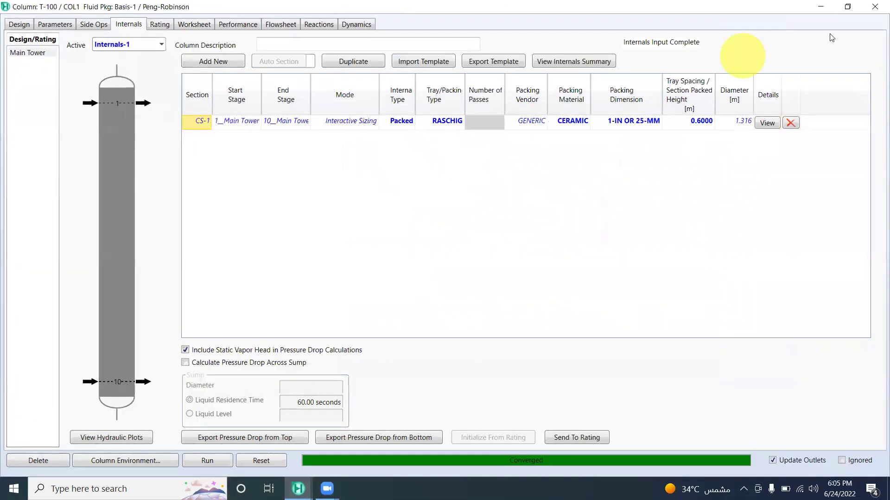
{"action": "left_click", "coordinate": [846, 6]}
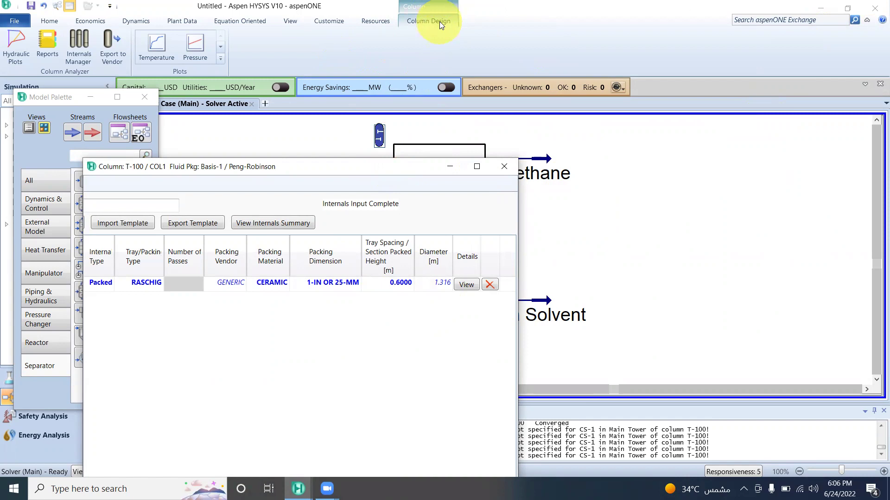
{"action": "left_click", "coordinate": [48, 41]}
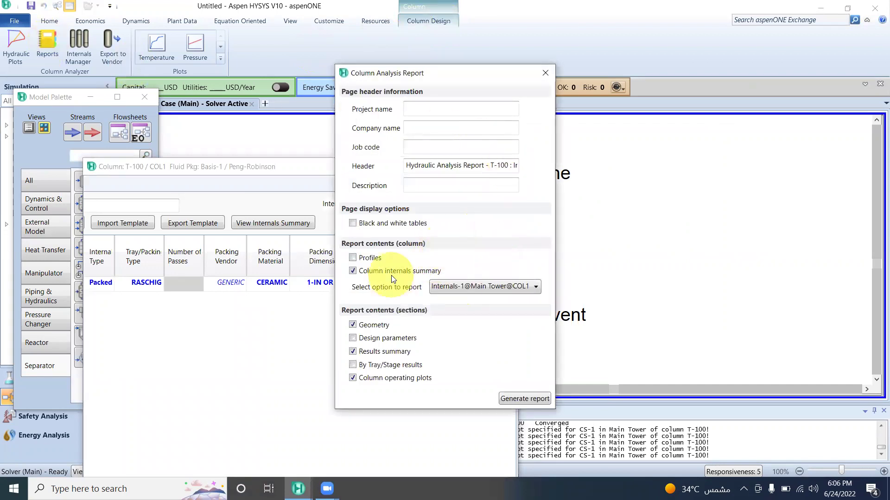
{"action": "left_click", "coordinate": [352, 259]}
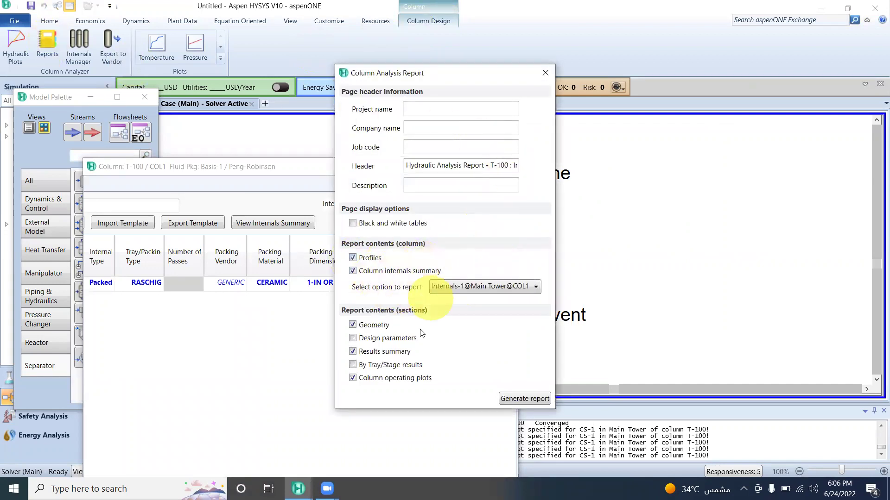
{"action": "left_click", "coordinate": [352, 338]}
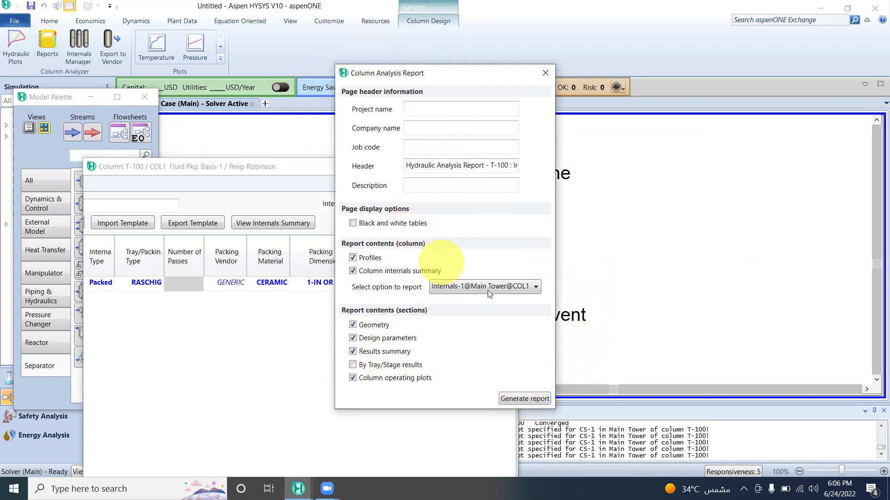
Generate the report and save it to the Desktop as the PDF "Hydraulic Analysis Report - T-100_Internals-1@Main Tower@COL1 11".
{"action": "left_click", "coordinate": [524, 398]}
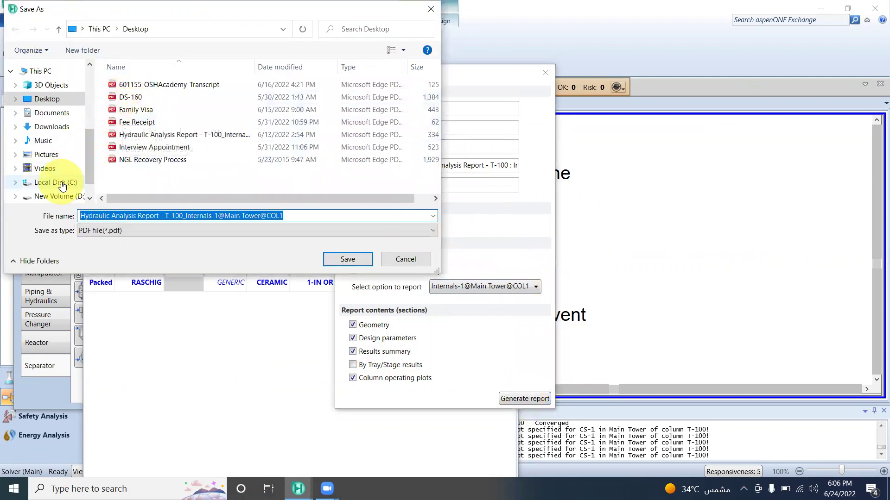
{"action": "left_click", "coordinate": [64, 98]}
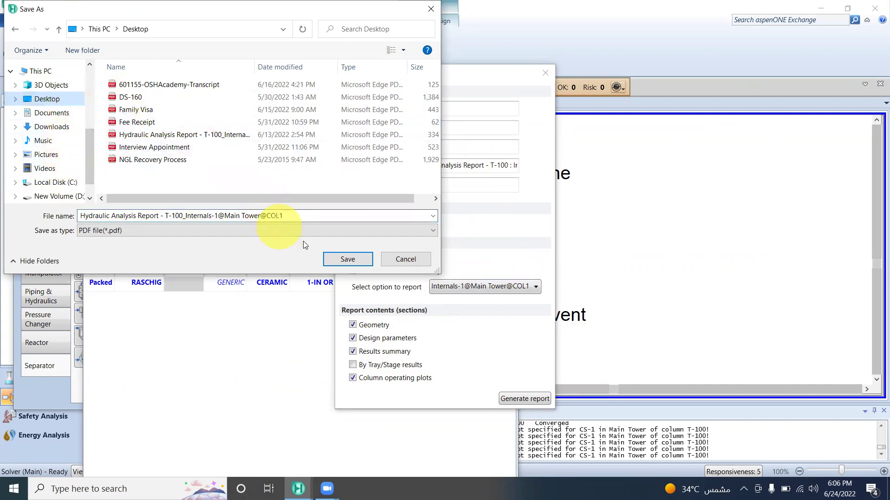
{"action": "left_click", "coordinate": [348, 260]}
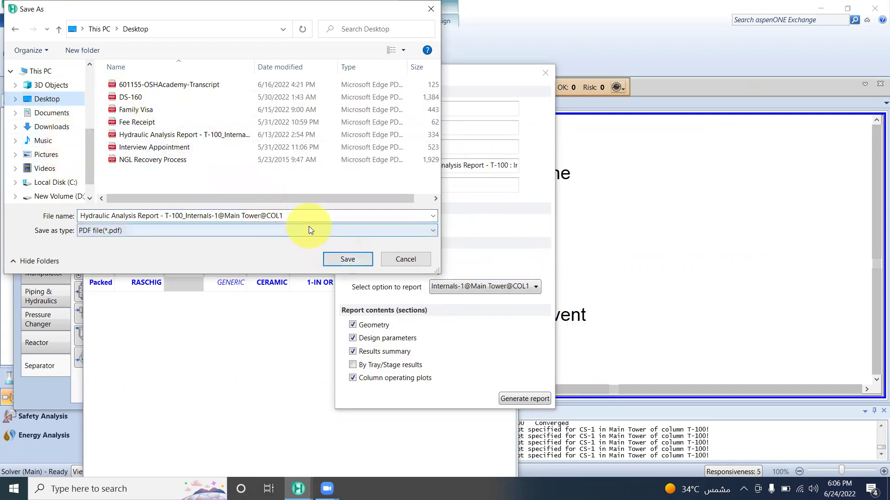
{"action": "left_click", "coordinate": [305, 219]}
{"action": "type", "text": "11"}
{"action": "left_click", "coordinate": [339, 259]}
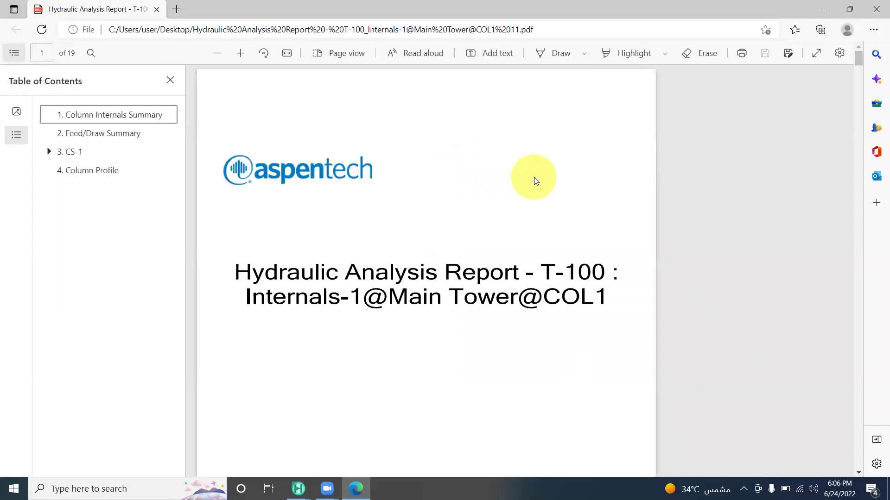
Review the exported PDF report from its cover through the section results and stage operating plots, and return to the HYSYS column window.
{"action": "scroll", "coordinate": [533, 182], "scroll_direction": "down", "scroll_amount": 10}
{"action": "scroll", "coordinate": [531, 179], "scroll_direction": "down", "scroll_amount": 20}
{"action": "scroll", "coordinate": [531, 180], "scroll_direction": "down", "scroll_amount": 12}
{"action": "scroll", "coordinate": [532, 183], "scroll_direction": "down", "scroll_amount": 15}
{"action": "scroll", "coordinate": [531, 184], "scroll_direction": "down", "scroll_amount": 15}
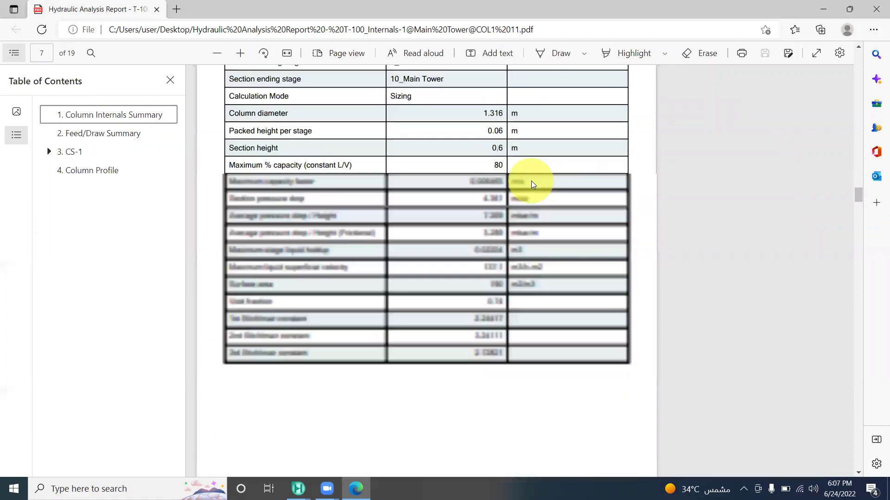
{"action": "scroll", "coordinate": [531, 184], "scroll_direction": "down", "scroll_amount": 15}
{"action": "scroll", "coordinate": [531, 184], "scroll_direction": "down", "scroll_amount": 15}
{"action": "scroll", "coordinate": [531, 184], "scroll_direction": "down", "scroll_amount": 10}
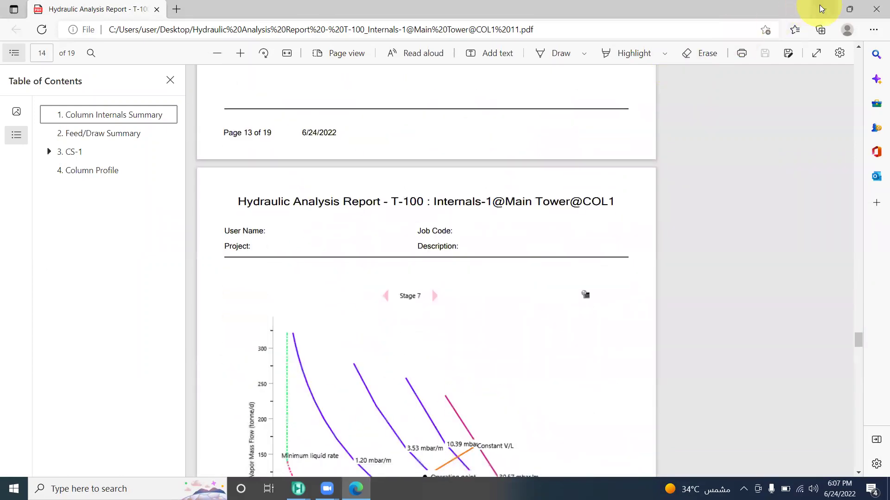
{"action": "left_click", "coordinate": [822, 8]}
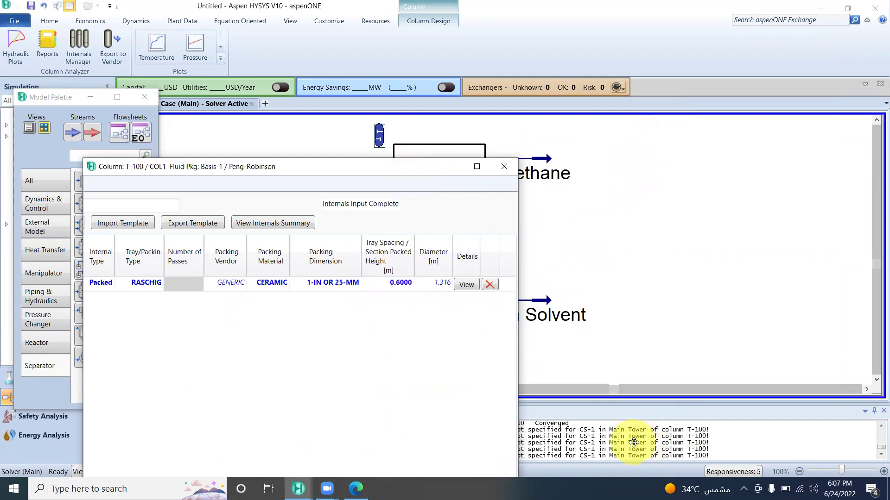
{"action": "left_click", "coordinate": [864, 457]}
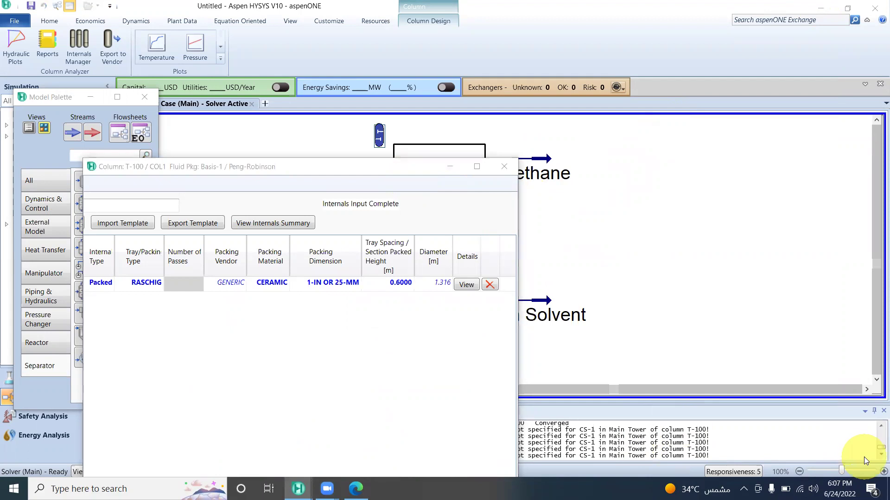